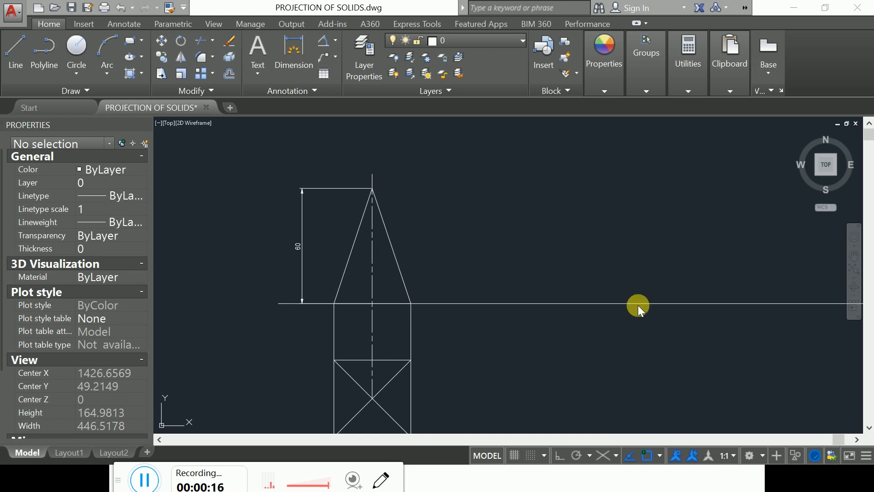
# Step: Draw a circle centred on the right base corner of the pyramid's front view, with its radius reaching the apex
pyautogui.click(76, 45)
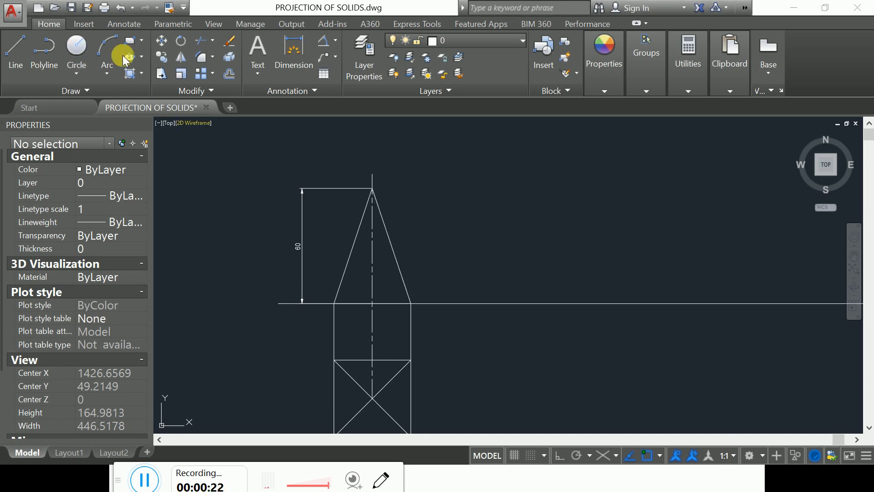
pyautogui.click(78, 47)
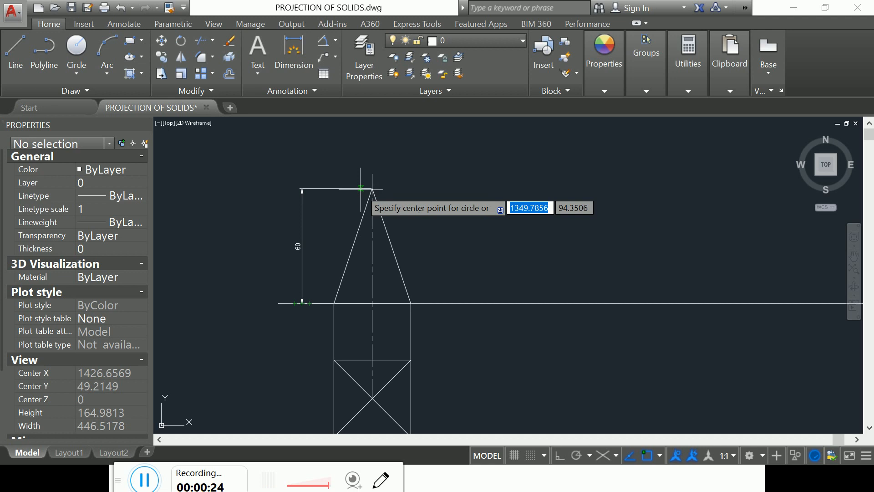
pyautogui.click(411, 304)
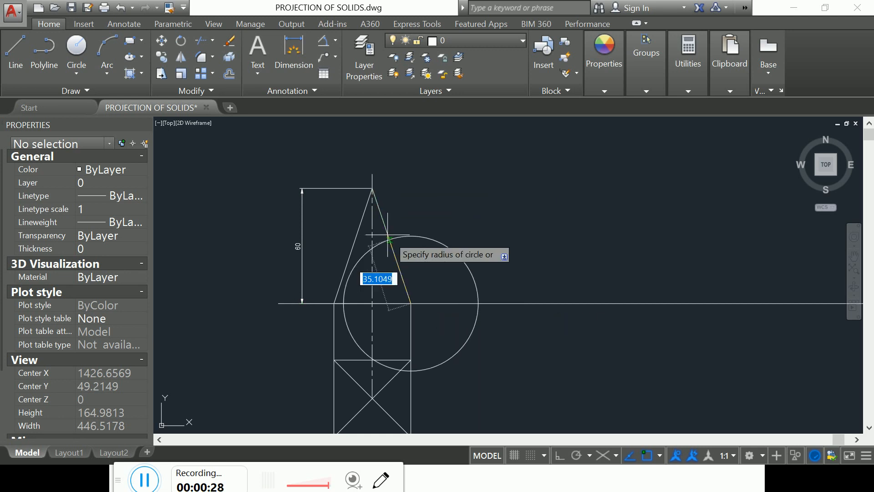
pyautogui.click(373, 188)
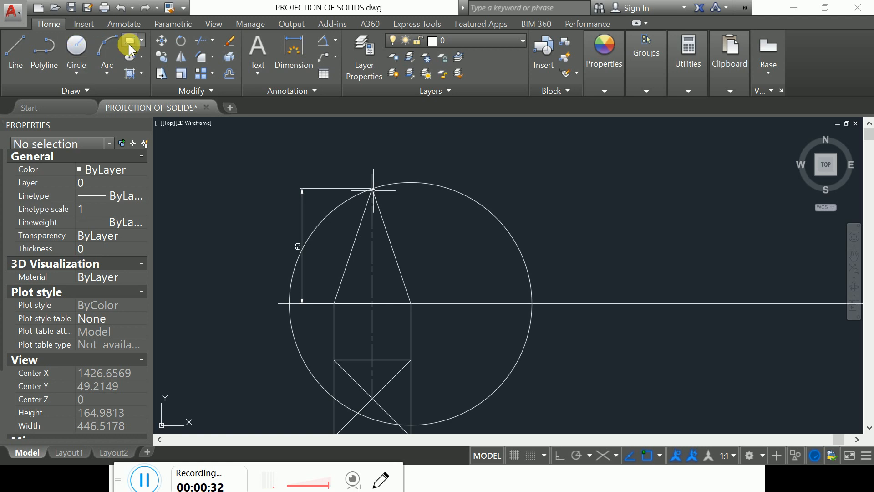
# Step: Move the circle from its centre about 86 units to the right along the horizontal reference line
pyautogui.click(503, 226)
pyautogui.press('Return')
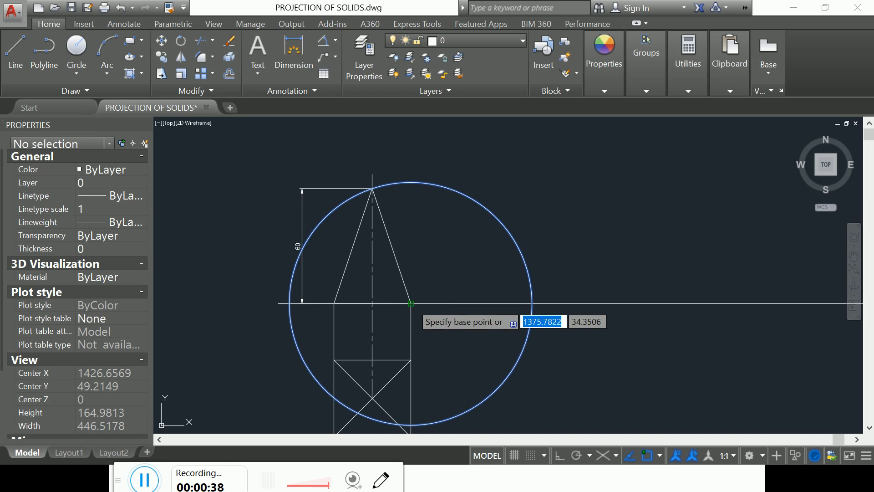
pyautogui.click(411, 303)
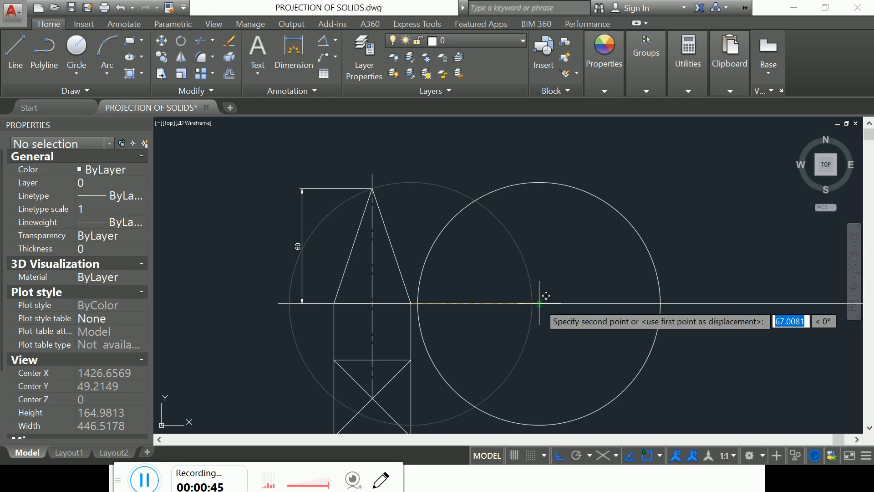
pyautogui.click(576, 304)
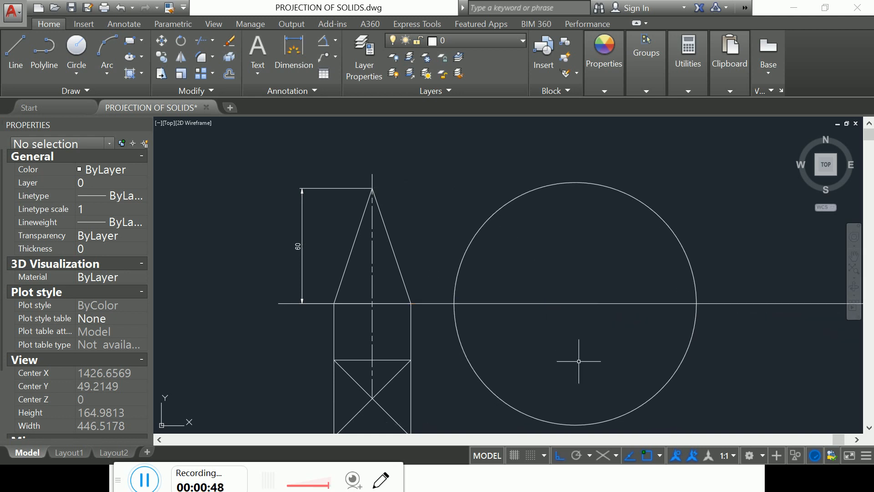
pyautogui.click(673, 225)
pyautogui.click(671, 226)
pyautogui.press('Escape')
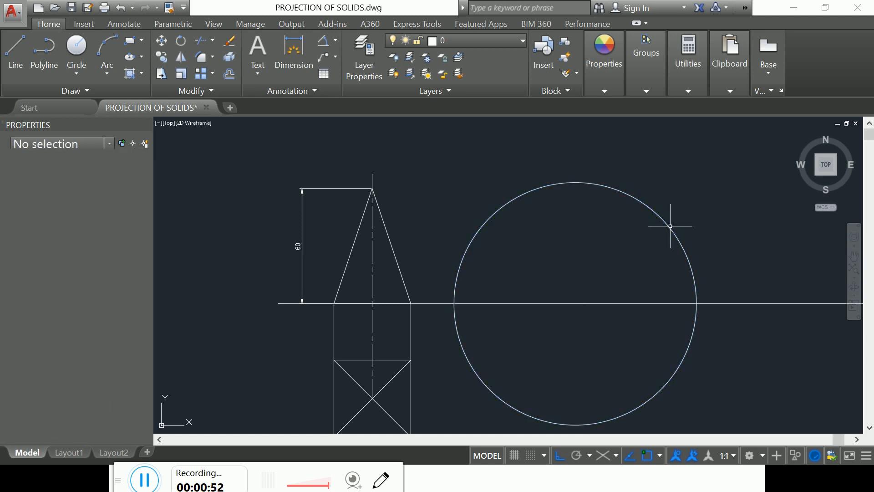
# Step: Draw a line along the reference line from the circle's centre to its left quadrant, and delete the circle
pyautogui.press('l')
pyautogui.press('Return')
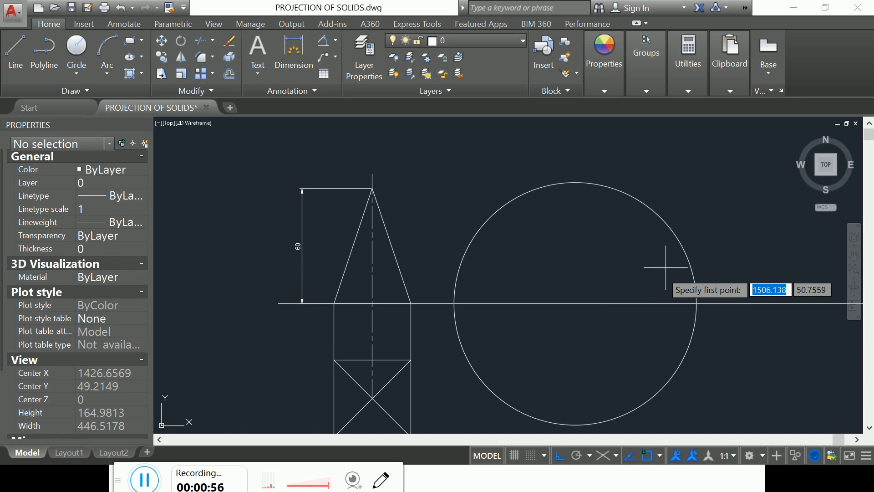
pyautogui.click(576, 303)
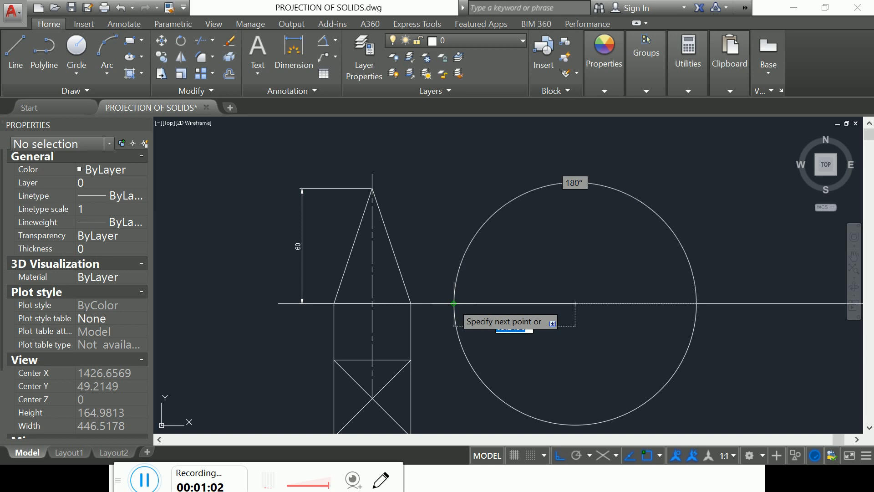
pyautogui.click(454, 303)
pyautogui.press('Escape')
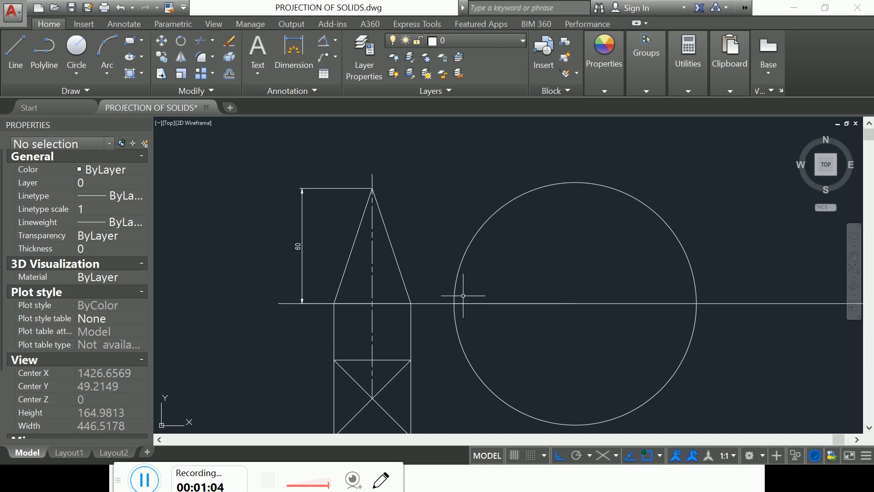
pyautogui.click(459, 269)
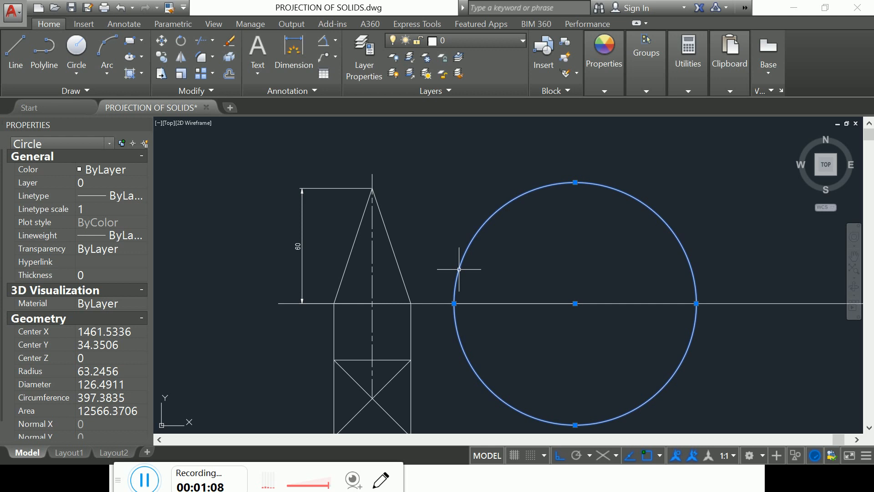
pyautogui.press('Delete')
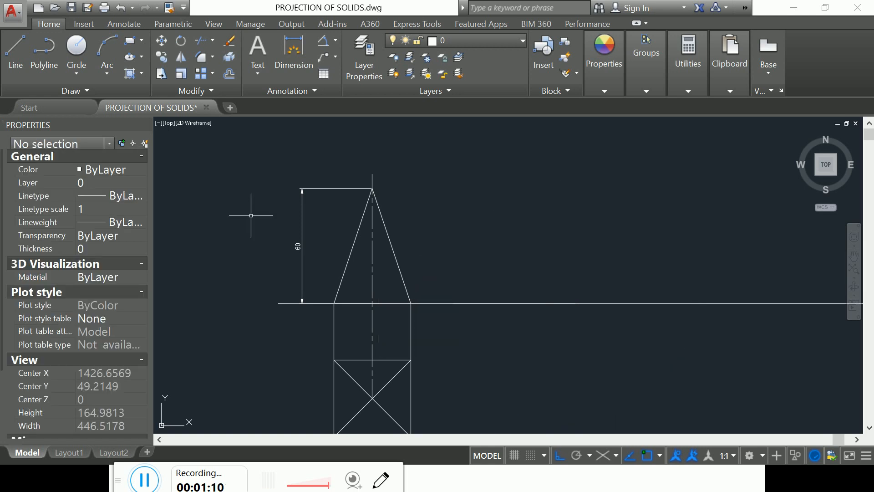
# Step: Set the lineweight of the newly drawn line on the reference line to 0.35 mm
pyautogui.click(490, 303)
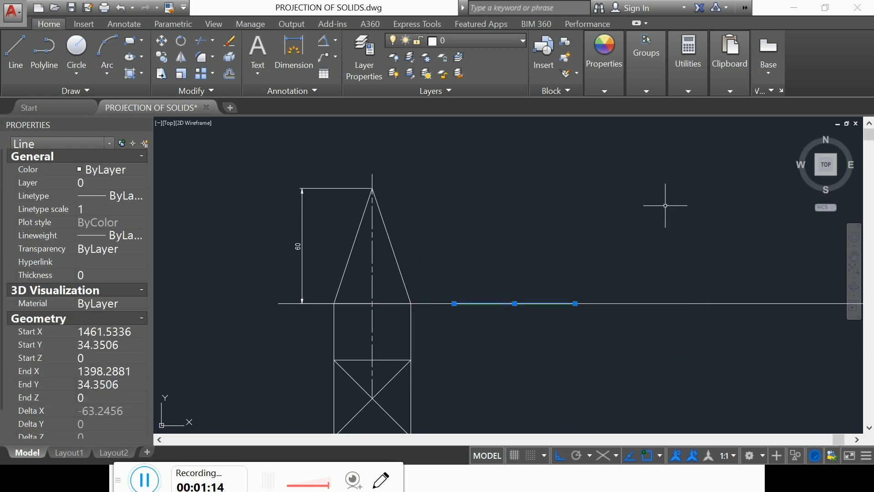
pyautogui.click(613, 95)
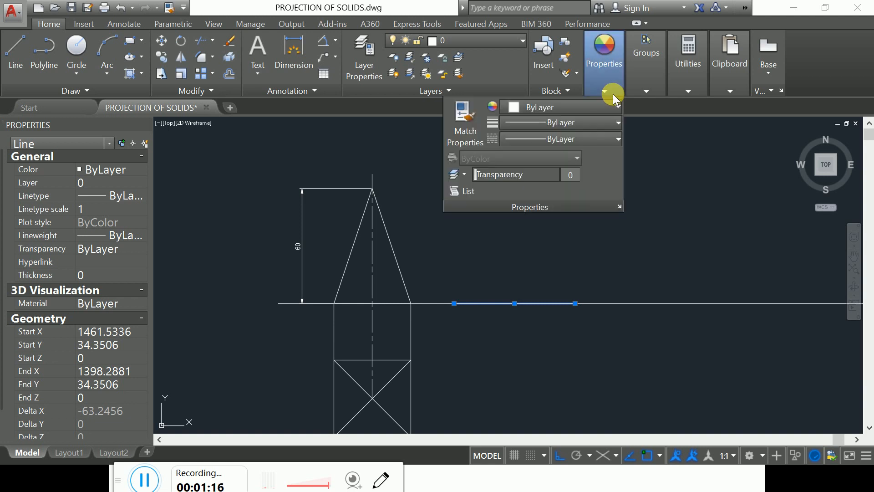
pyautogui.click(612, 126)
pyautogui.click(613, 126)
pyautogui.click(611, 126)
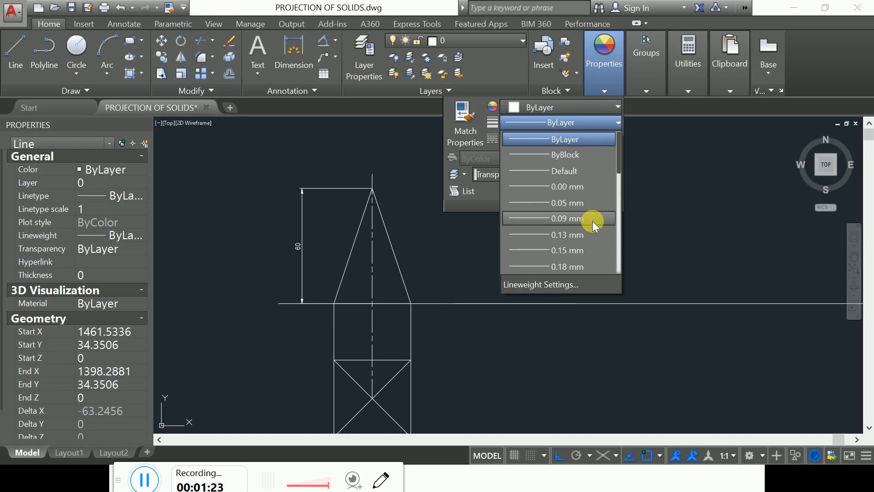
pyautogui.scroll(-2, 592, 221)
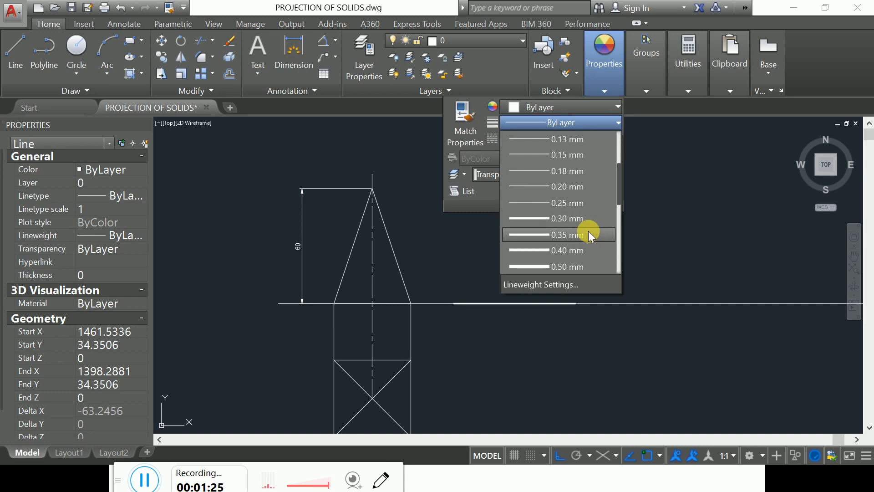
pyautogui.click(588, 234)
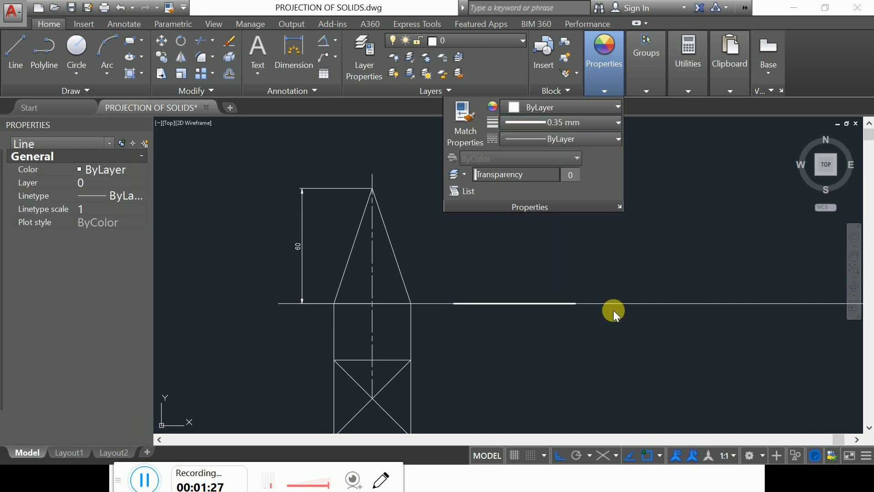
pyautogui.press('Escape')
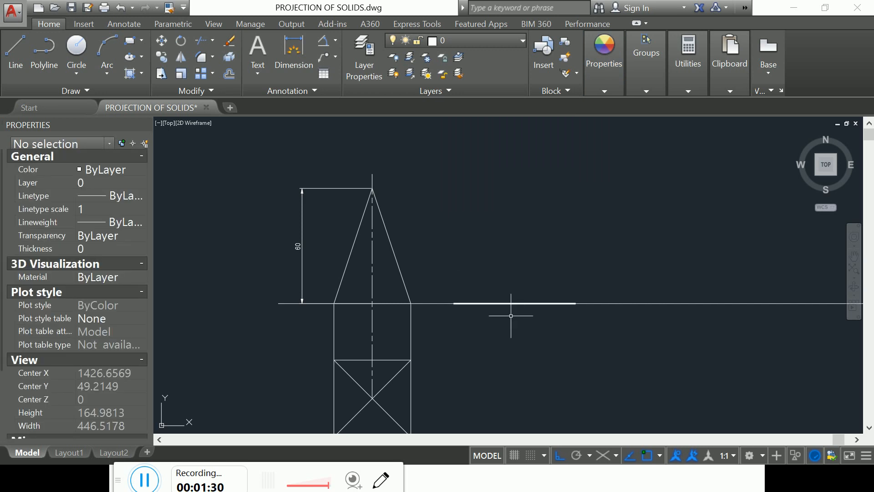
# Step: Draw a circle centred on the pyramid's apex in the front view, passing through the left base corner
pyautogui.scroll(2, 511, 315)
pyautogui.scroll(-2, 511, 316)
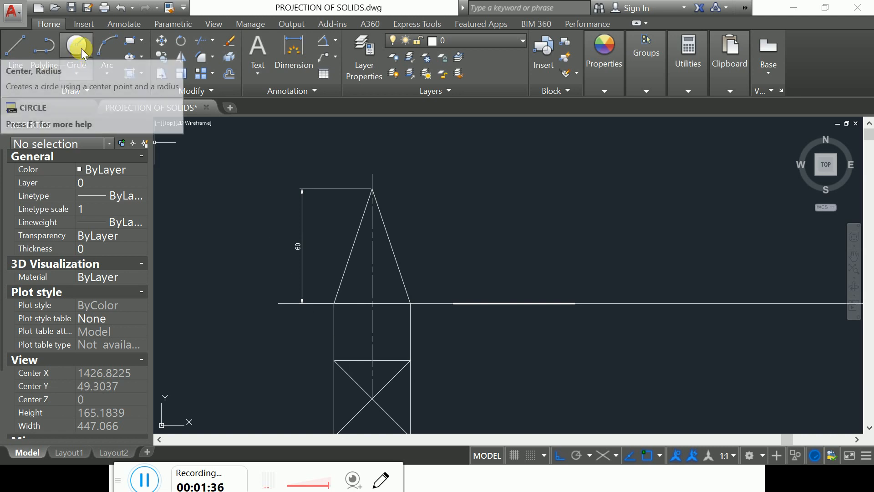
pyautogui.press('c')
pyautogui.press('Return')
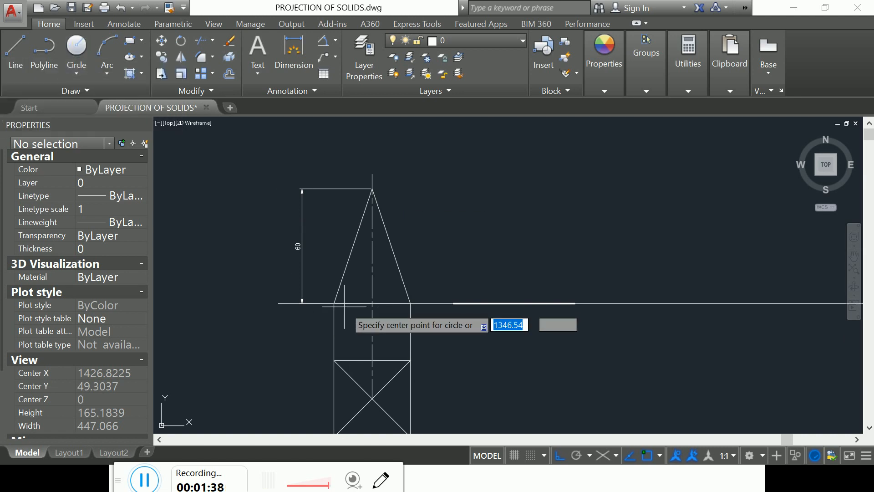
pyautogui.click(373, 189)
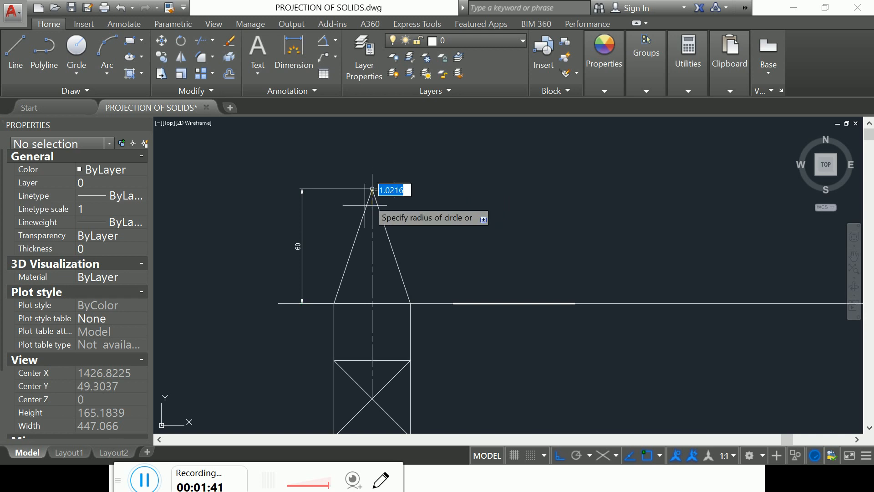
pyautogui.click(334, 303)
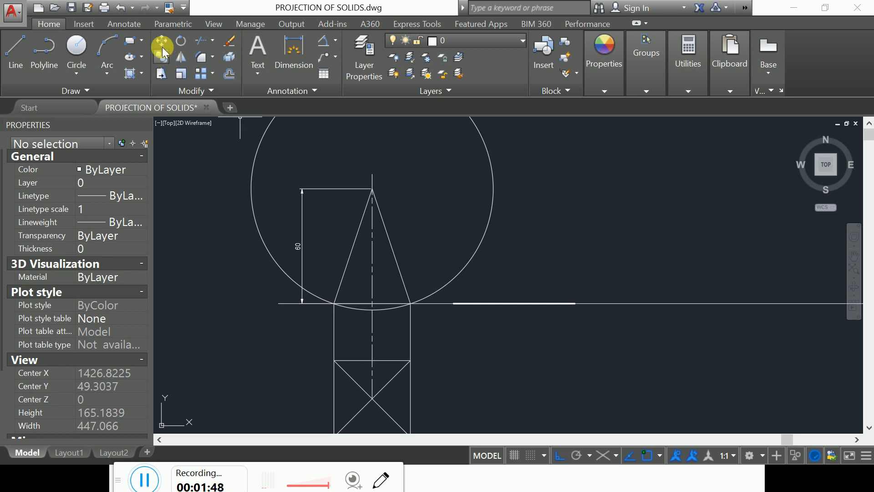
# Step: Move the apex-centred circle from its centre to the right end of the thick line
pyautogui.click(494, 190)
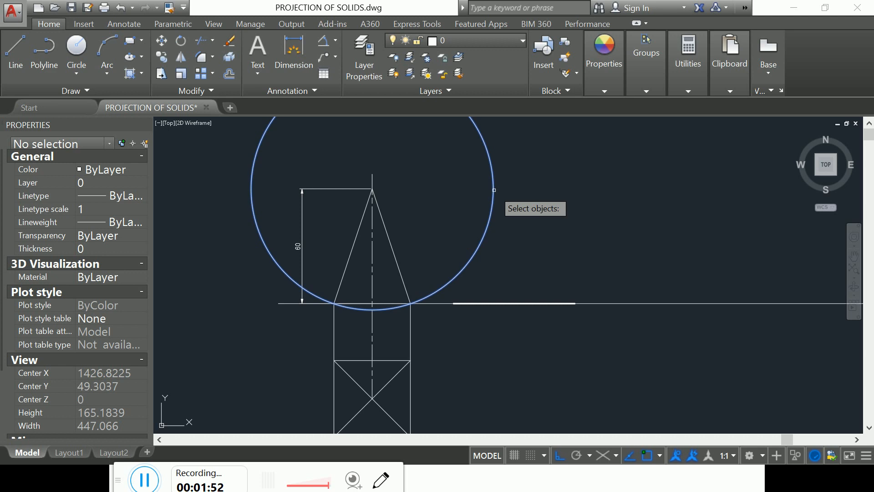
pyautogui.press('Return')
pyautogui.scroll(-2, 373, 187)
pyautogui.click(373, 189)
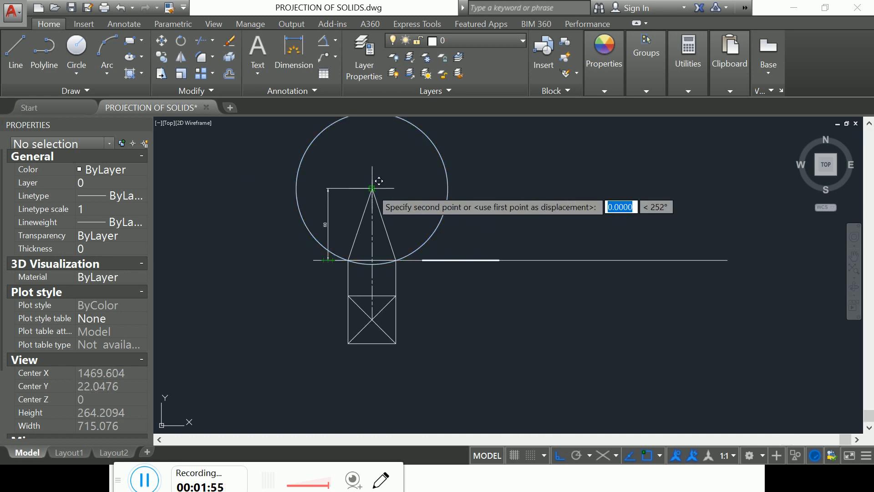
pyautogui.click(499, 260)
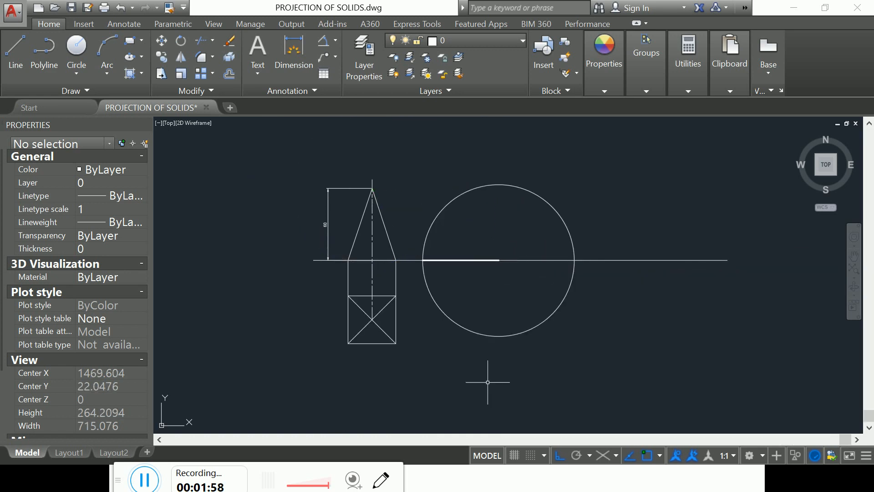
# Step: Close the Properties palette and draw a circle centred on the pyramid's right base corner, with its radius reaching the left base corner
pyautogui.moveTo(118, 480)
pyautogui.mouseDown()
pyautogui.moveTo(123, 424)
pyautogui.moveTo(289, 406)
pyautogui.mouseUp()
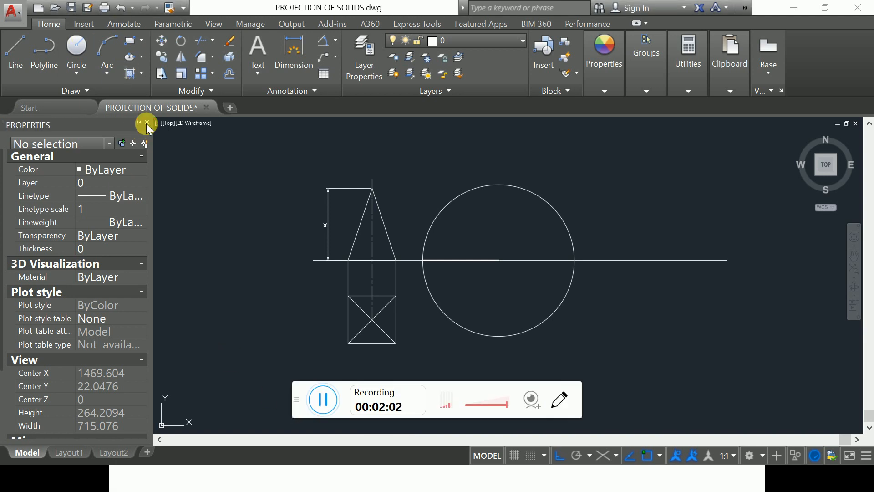
pyautogui.click(147, 122)
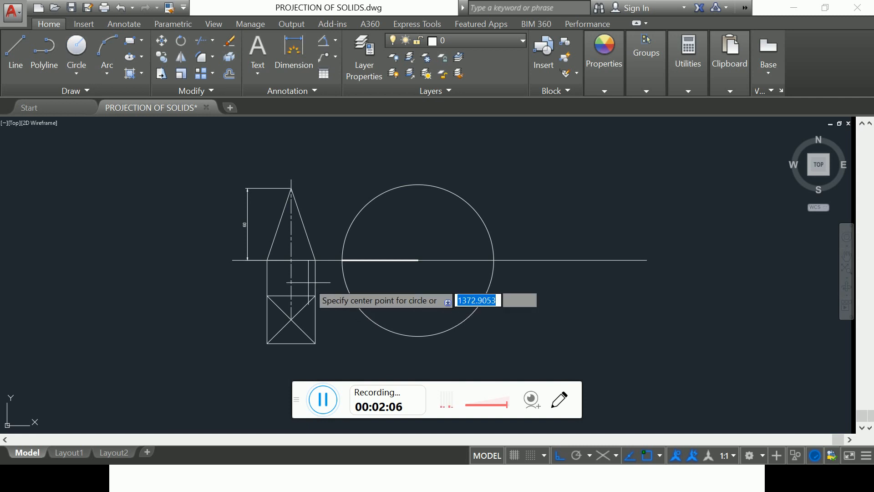
pyautogui.click(315, 260)
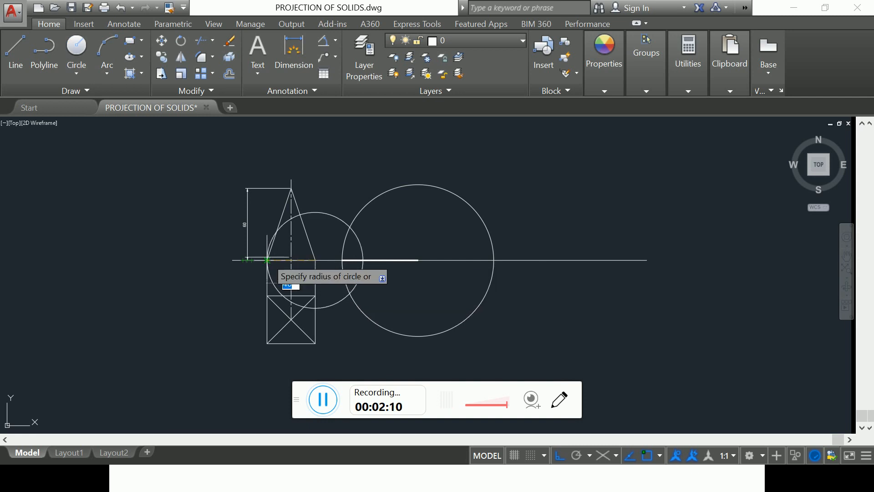
pyautogui.click(267, 260)
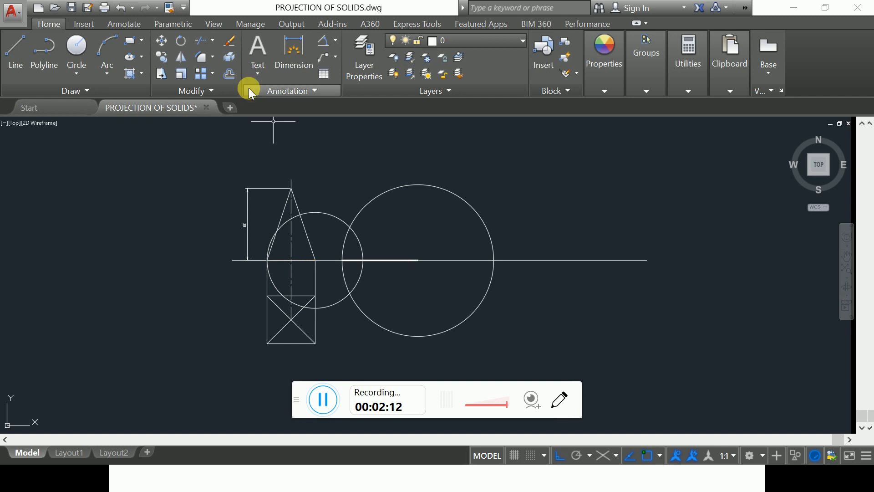
# Step: Move the smaller circle from its centre to the left end of the thick line
pyautogui.click(168, 42)
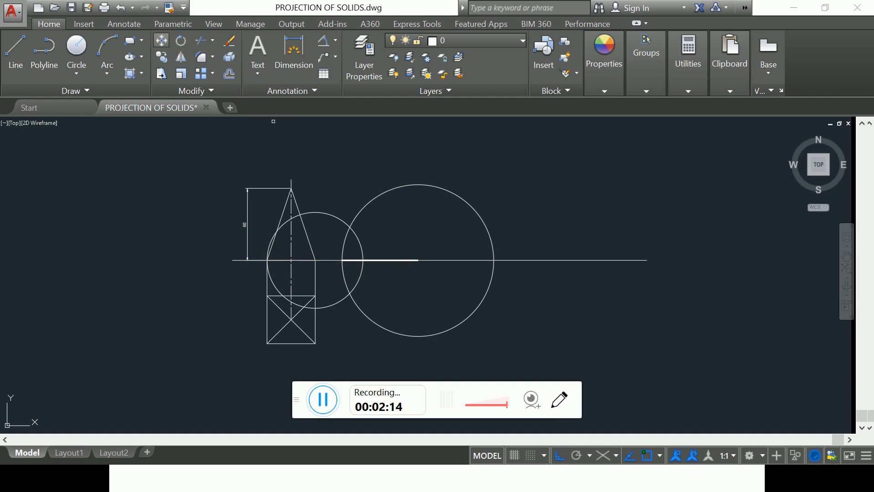
pyautogui.click(339, 304)
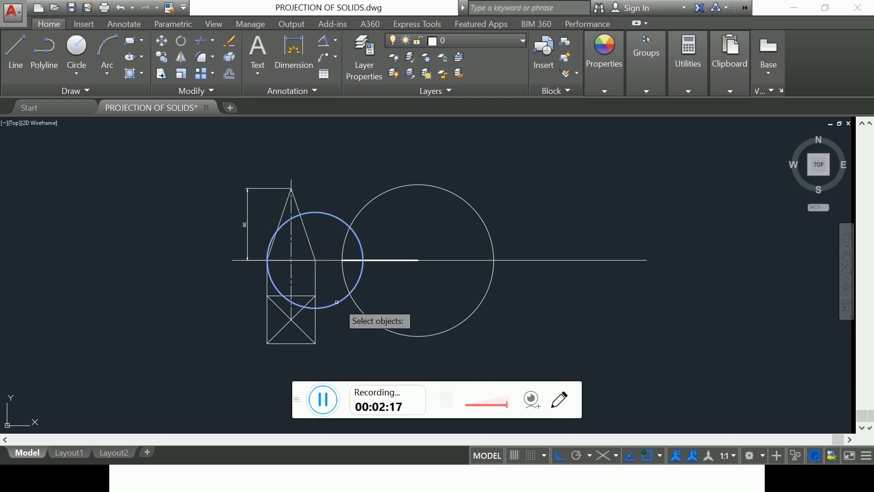
pyautogui.press('Return')
pyautogui.click(315, 260)
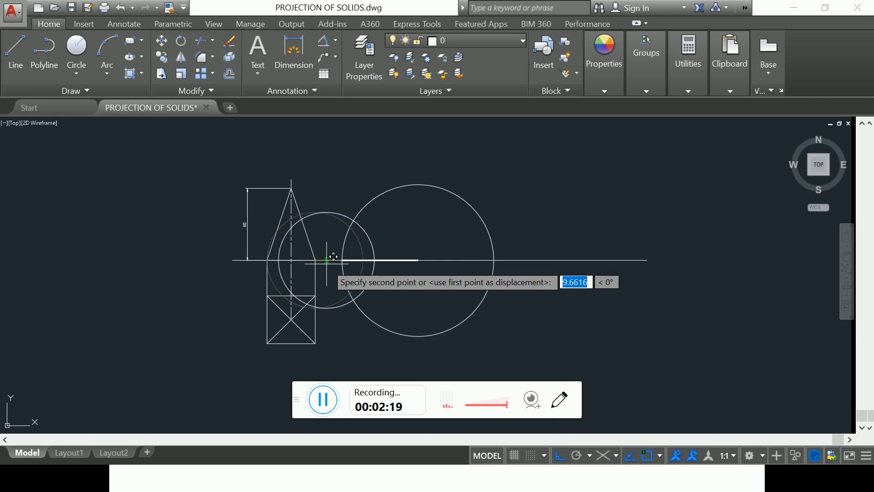
pyautogui.click(349, 253)
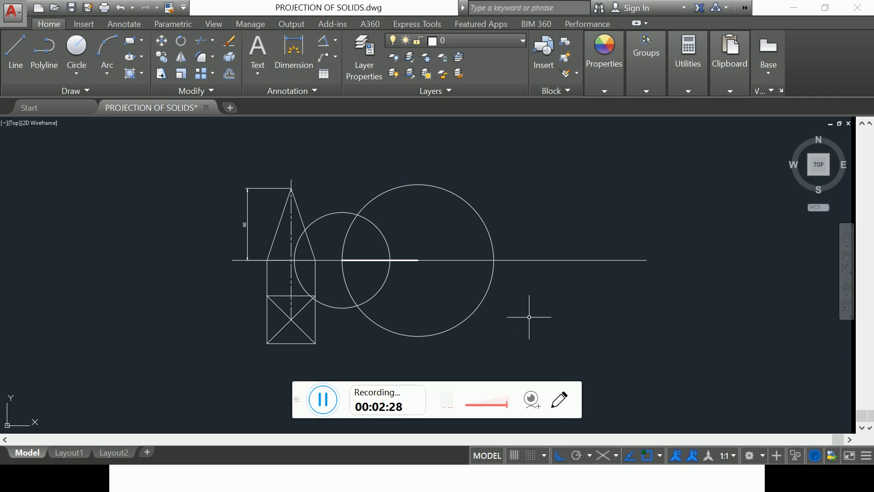
# Step: Draw a line from the left end of the thick line to the upper intersection of the two circles
pyautogui.click(18, 56)
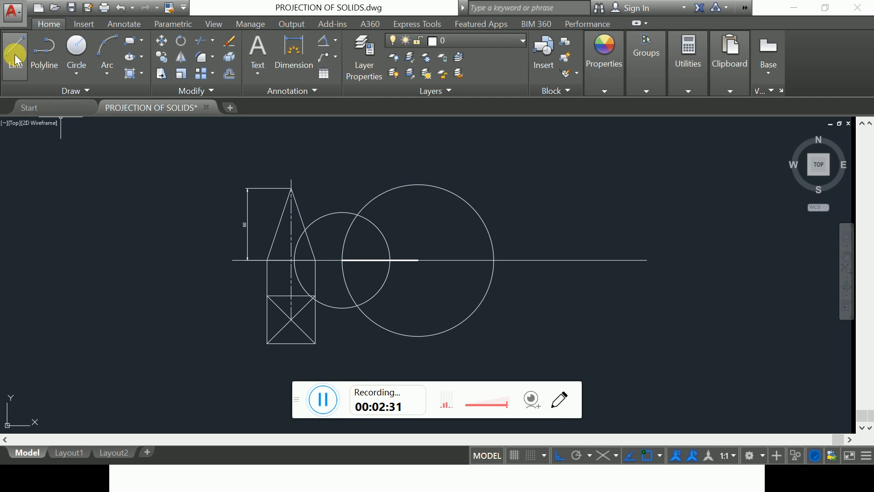
pyautogui.click(342, 260)
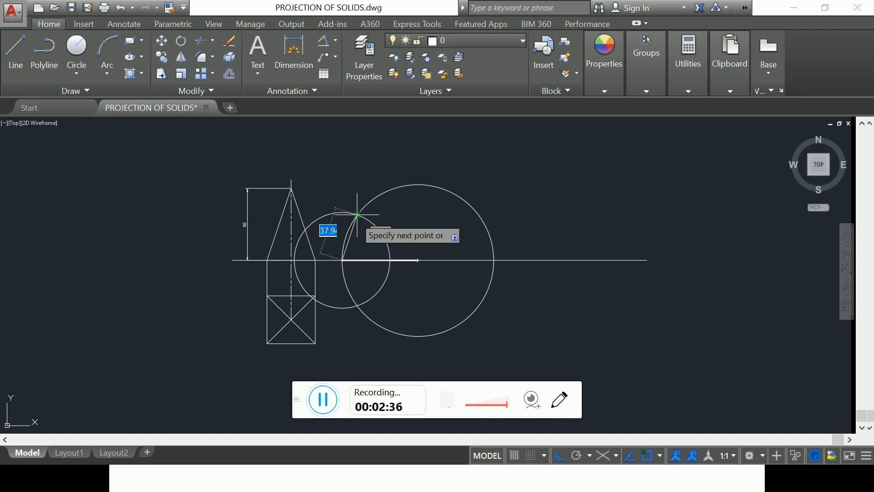
pyautogui.scroll(4, 356, 218)
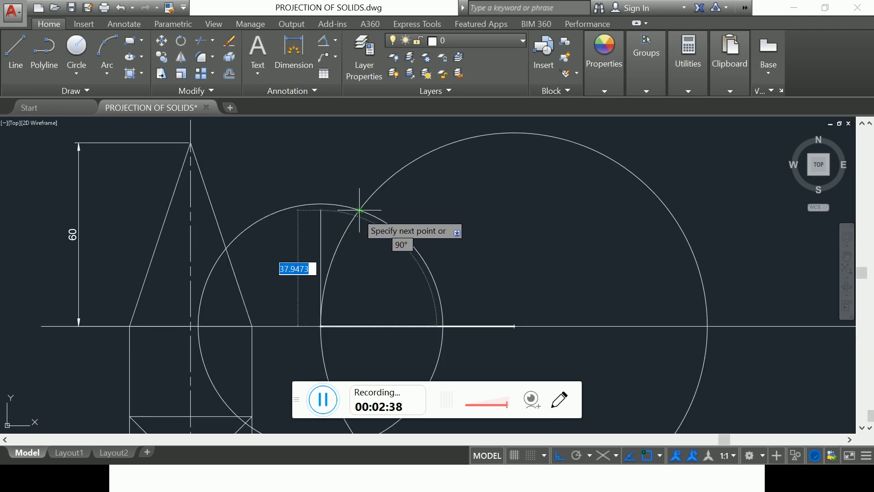
pyautogui.click(360, 210)
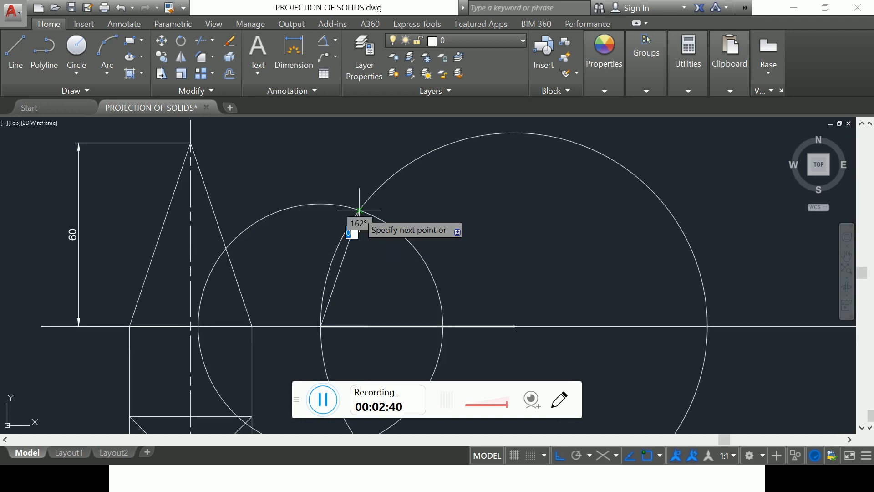
pyautogui.press('Escape')
# Step: Draw a line from the circles' upper intersection to the right end of the thick line
pyautogui.click(15, 51)
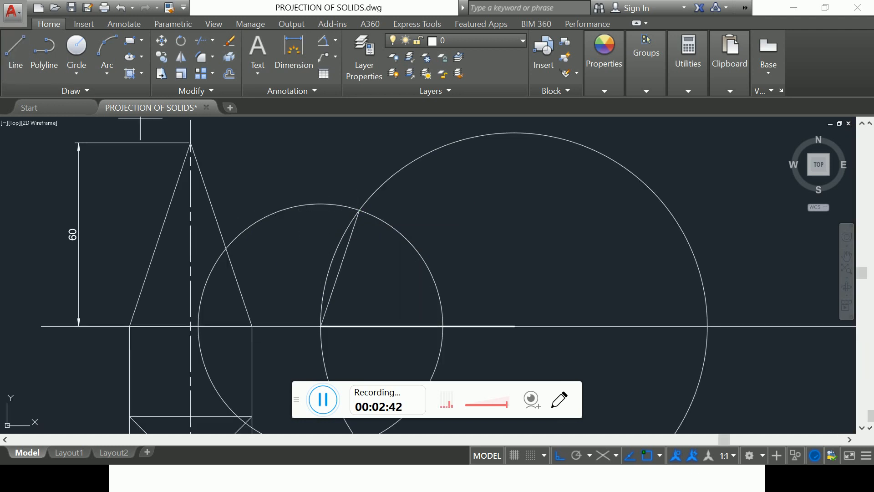
pyautogui.click(360, 210)
pyautogui.click(516, 323)
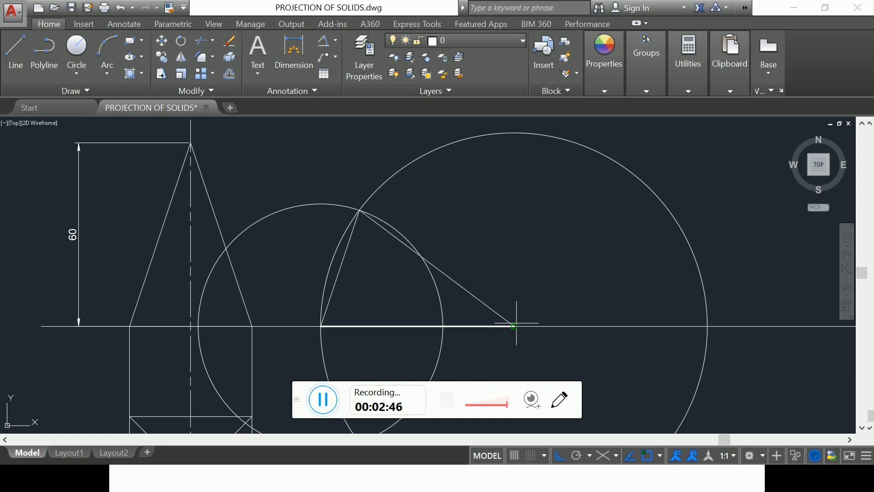
pyautogui.press('Escape')
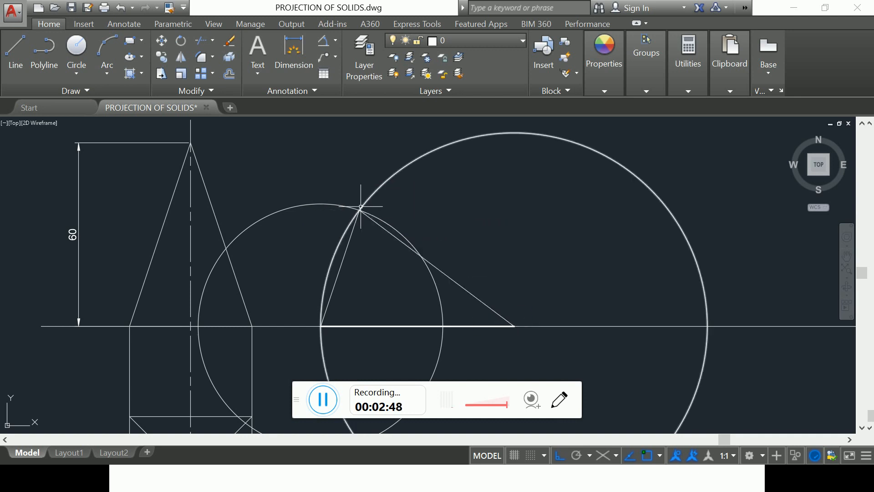
# Step: Delete the two construction circles around the tilted triangle
pyautogui.click(310, 204)
pyautogui.click(392, 177)
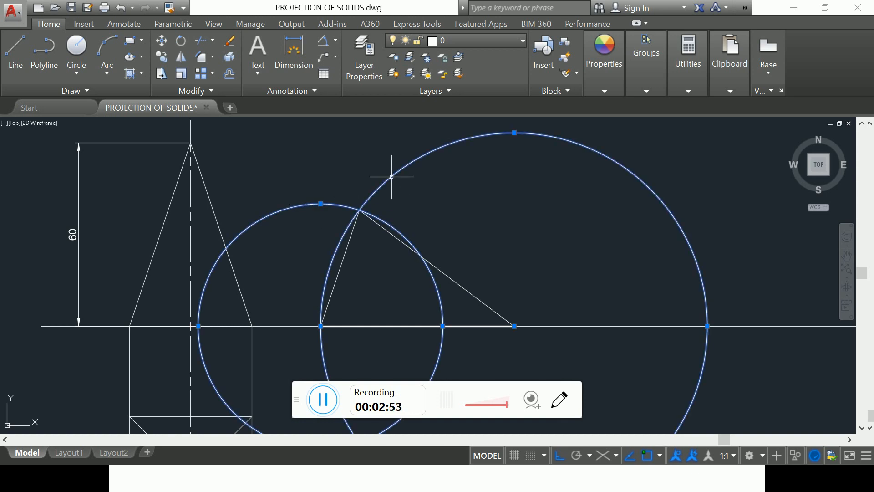
pyautogui.press('Delete')
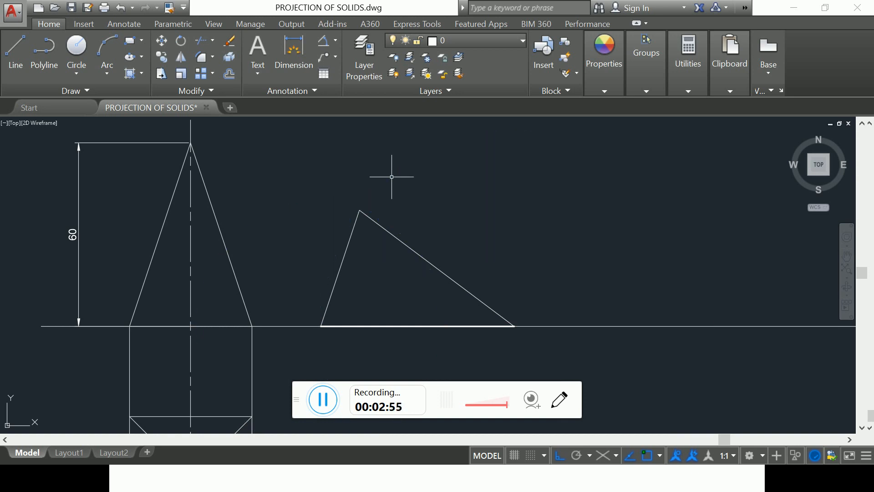
# Step: Draw the tilted pyramid's axis from its apex on the reference line to the midpoint of the short base edge
pyautogui.click(18, 54)
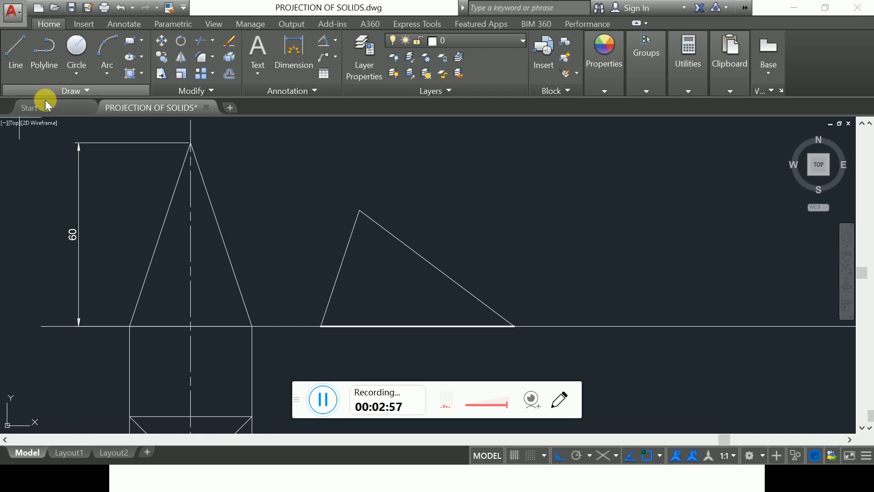
pyautogui.click(514, 326)
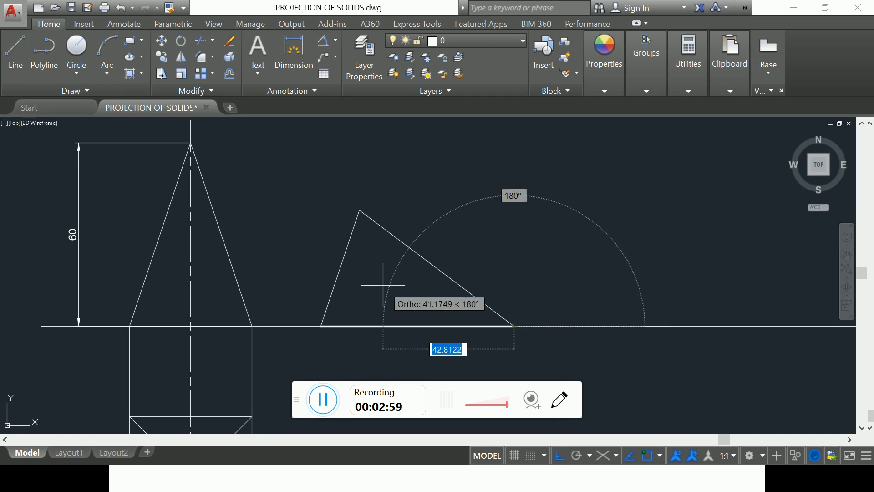
pyautogui.click(339, 269)
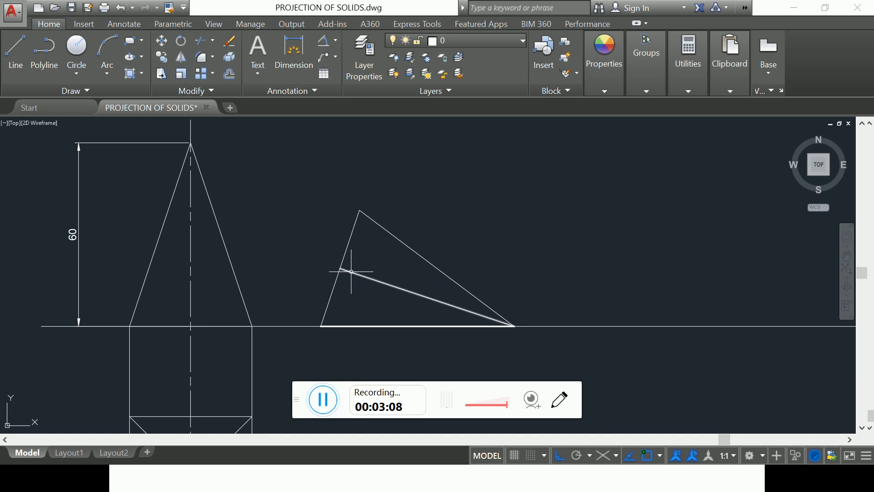
pyautogui.click(351, 271)
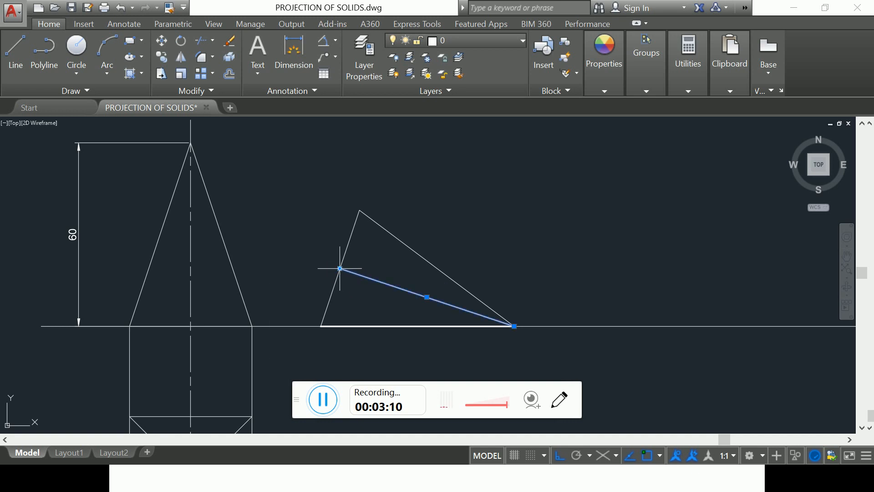
pyautogui.click(339, 269)
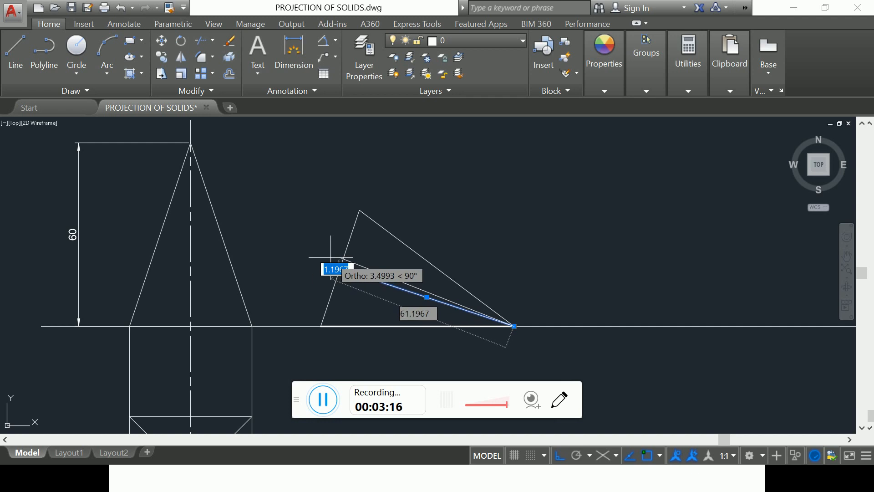
pyautogui.press('Escape')
pyautogui.press('Escape')
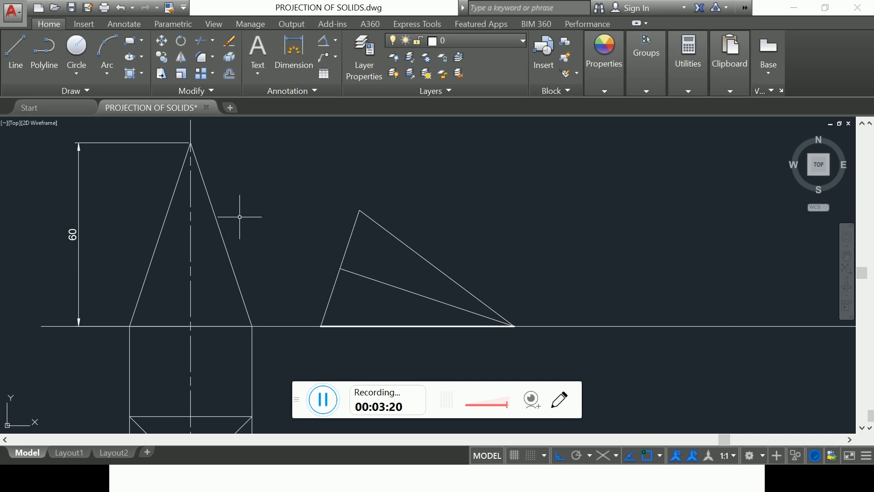
# Step: Match the properties of the upright pyramid's dashed centre line onto the tilted pyramid's axis
pyautogui.click(16, 47)
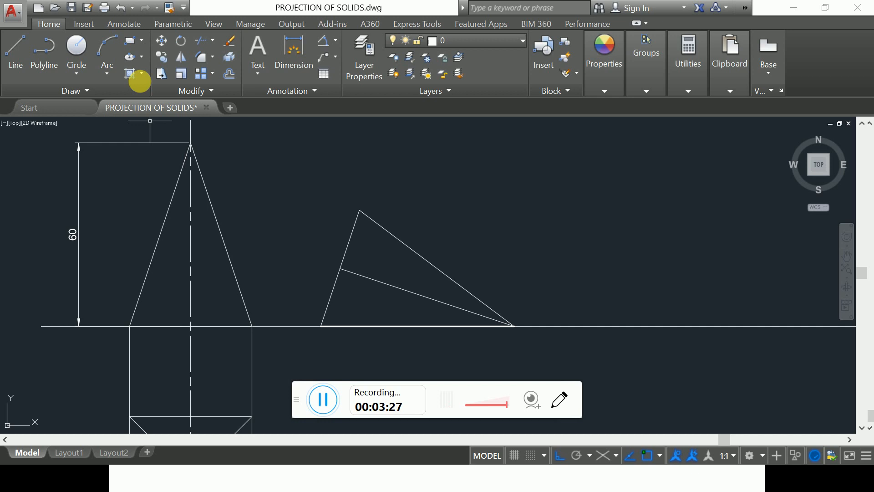
pyautogui.click(170, 8)
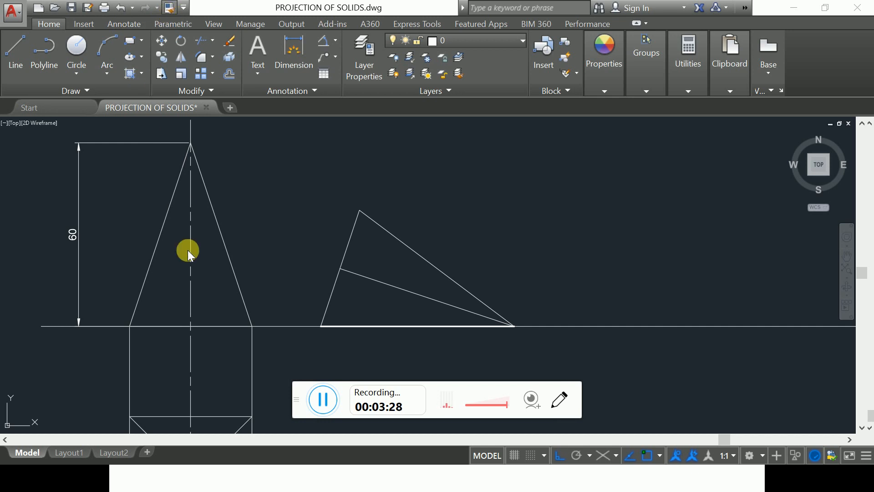
pyautogui.click(191, 245)
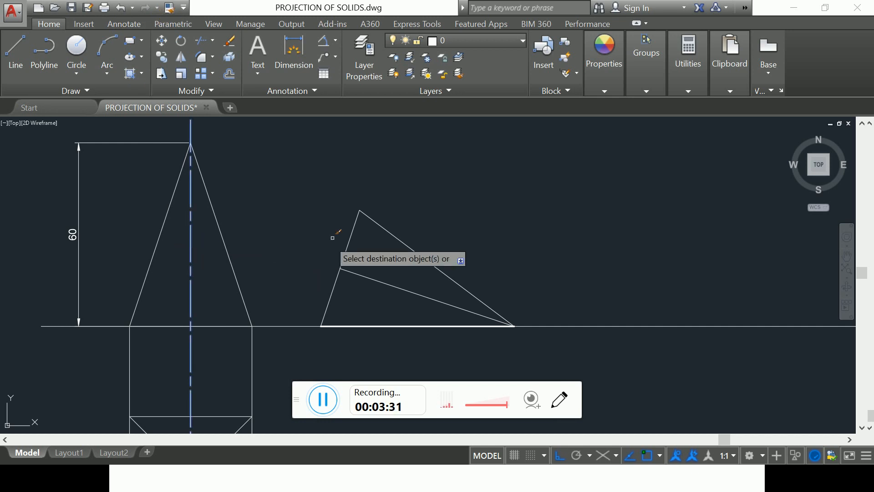
pyautogui.rightClick(463, 208)
pyautogui.click(444, 229)
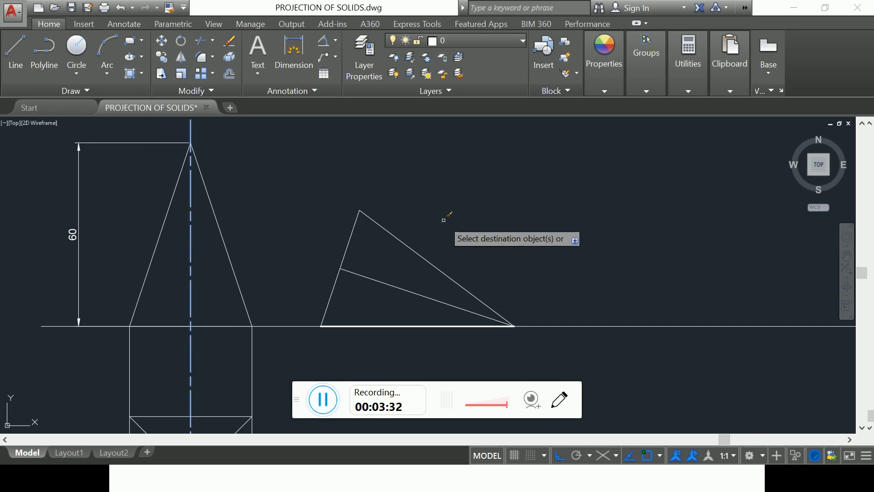
pyautogui.click(412, 285)
pyautogui.rightClick(524, 195)
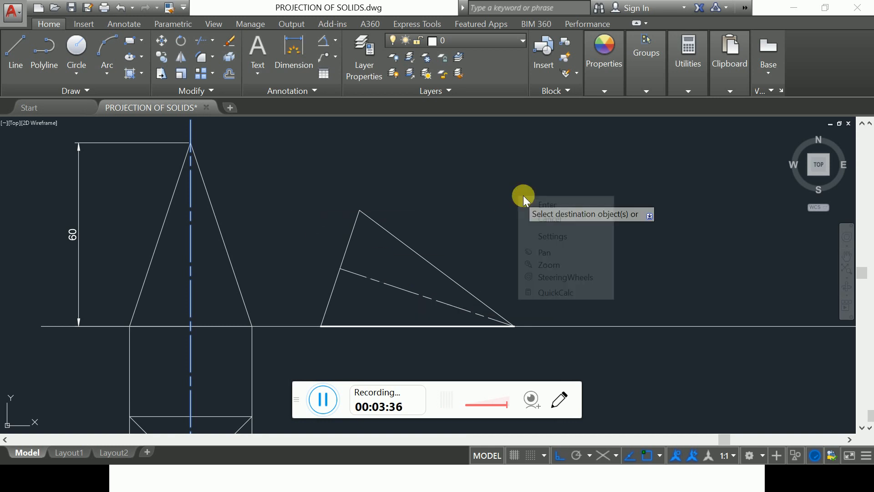
pyautogui.click(540, 203)
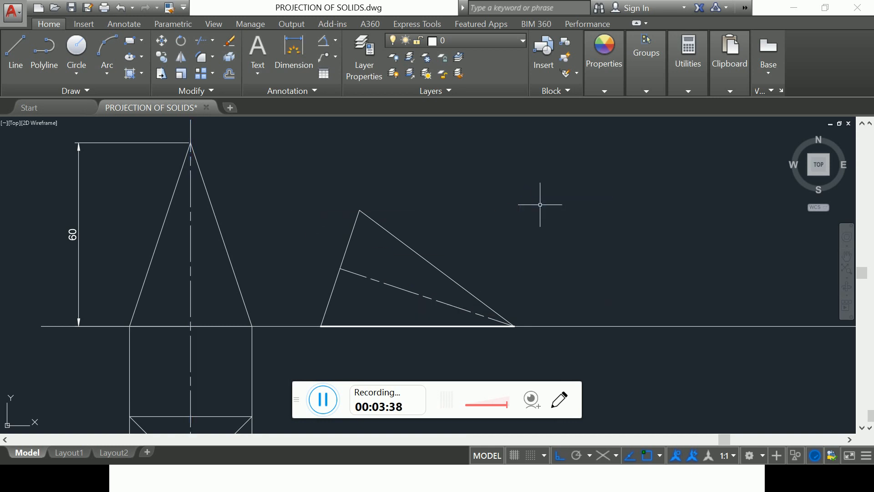
# Step: Match the thick line's properties onto the other two edges of the tilted triangle
pyautogui.click(232, 48)
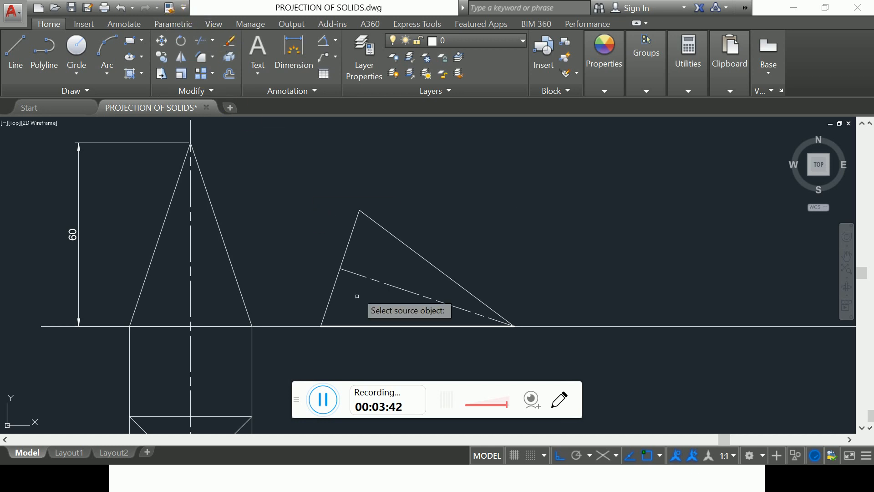
pyautogui.click(370, 326)
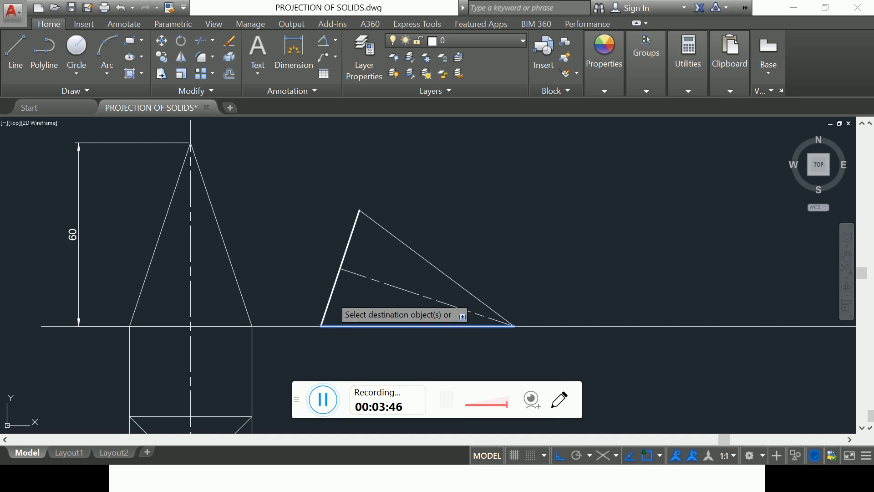
pyautogui.click(414, 250)
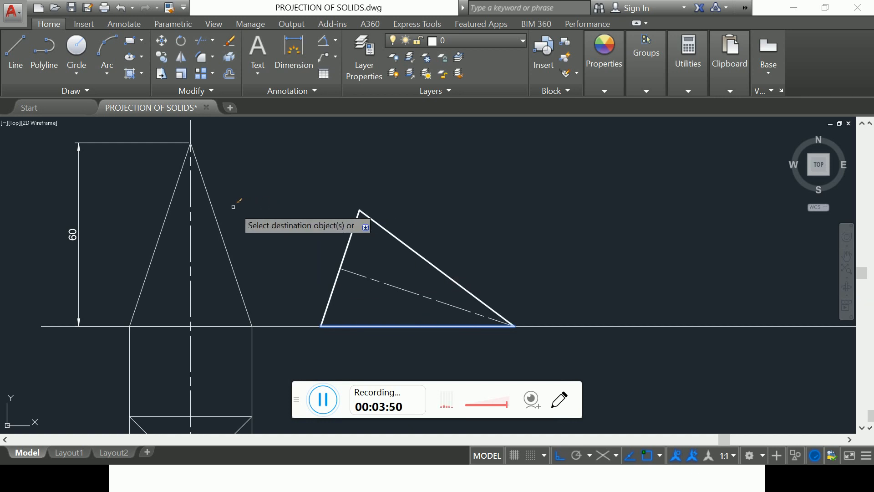
# Step: Apply the same thick line properties to the two slanted edges and the base of the upright front view
pyautogui.click(214, 212)
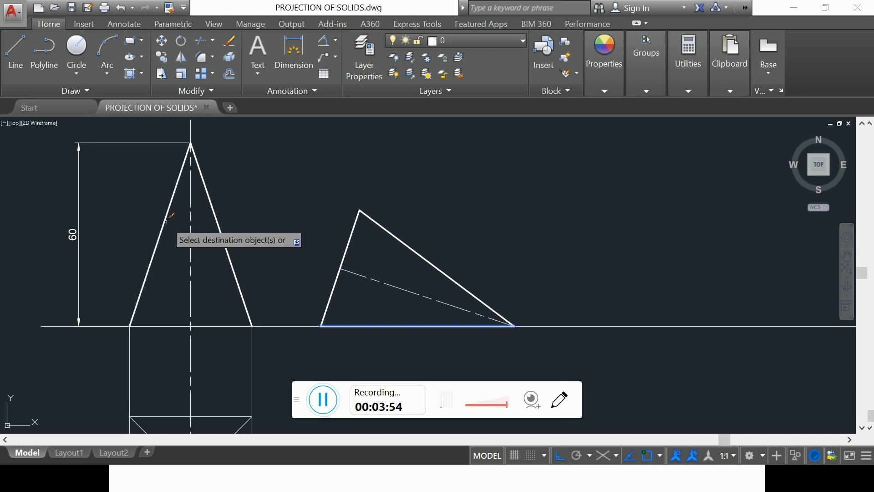
pyautogui.click(164, 222)
pyautogui.click(176, 326)
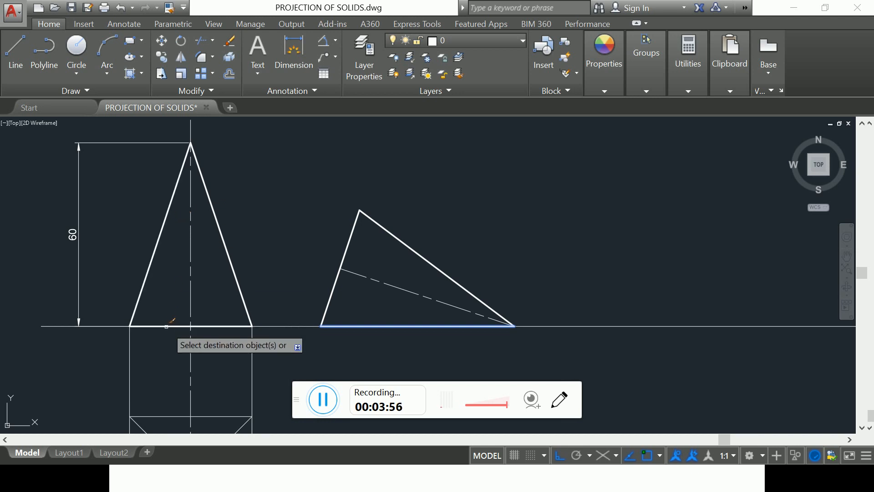
# Step: Apply the thick line properties to the square and both diagonals of the top view, and finish matching
pyautogui.scroll(-2, 166, 361)
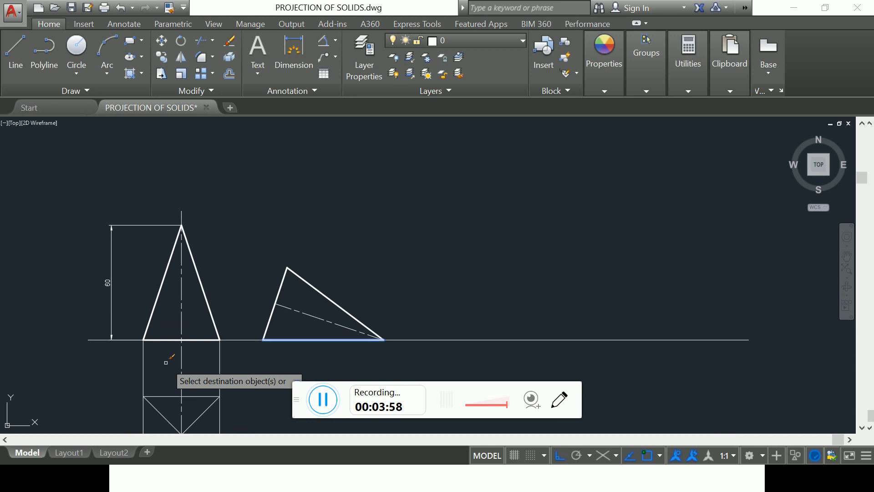
pyautogui.moveTo(165, 361); pyautogui.dragTo(210, 255, button='middle')
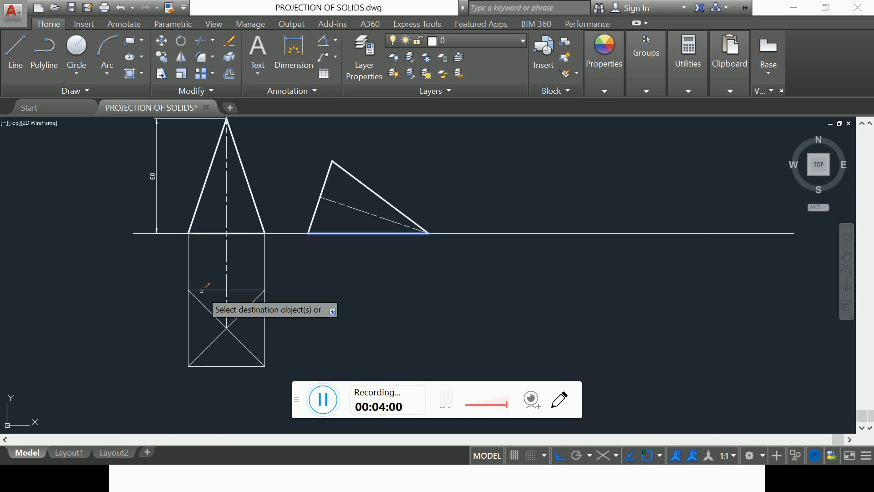
pyautogui.click(201, 302)
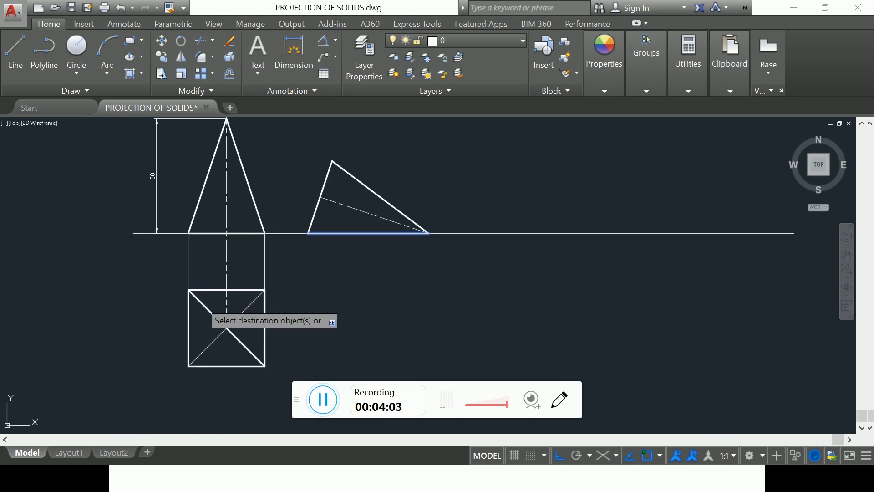
pyautogui.rightClick(357, 290)
pyautogui.click(382, 299)
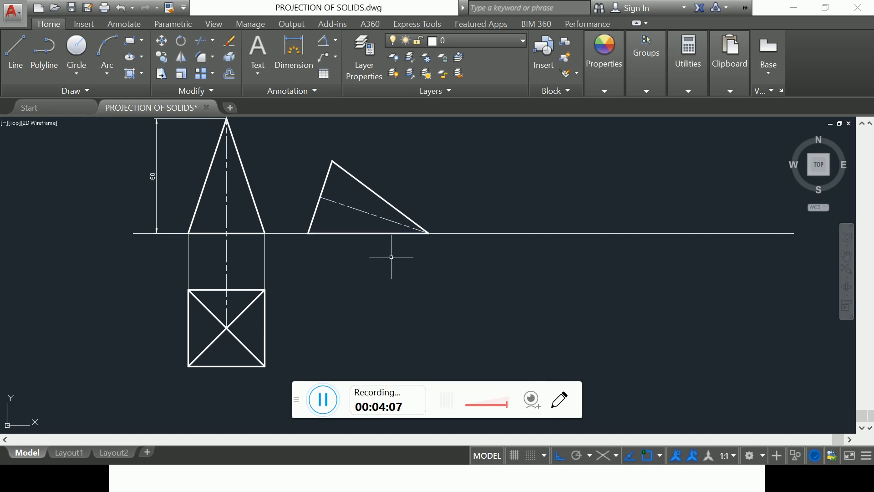
pyautogui.scroll(-2, 391, 257)
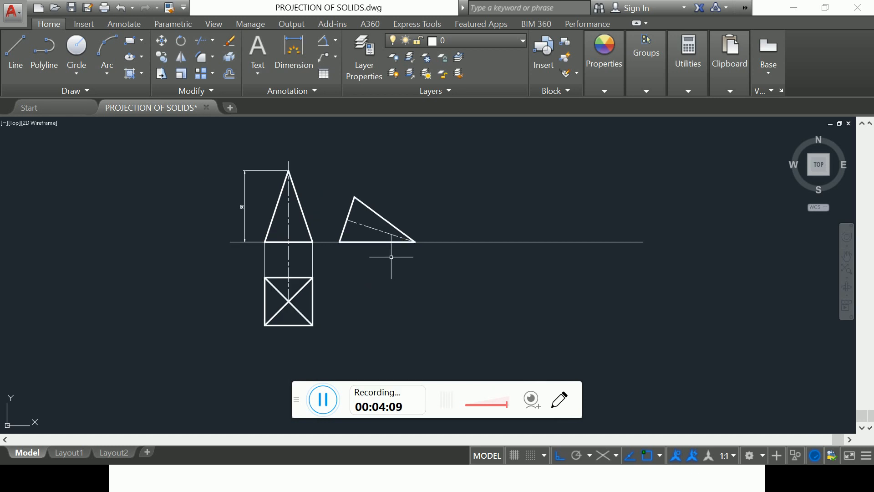
pyautogui.scroll(2, 391, 257)
pyautogui.moveTo(394, 273); pyautogui.dragTo(389, 290, button='middle')
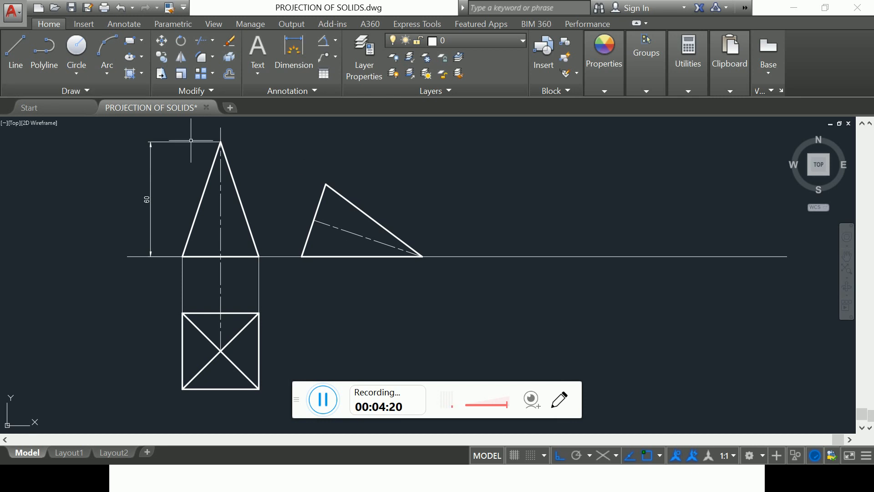
pyautogui.click(13, 45)
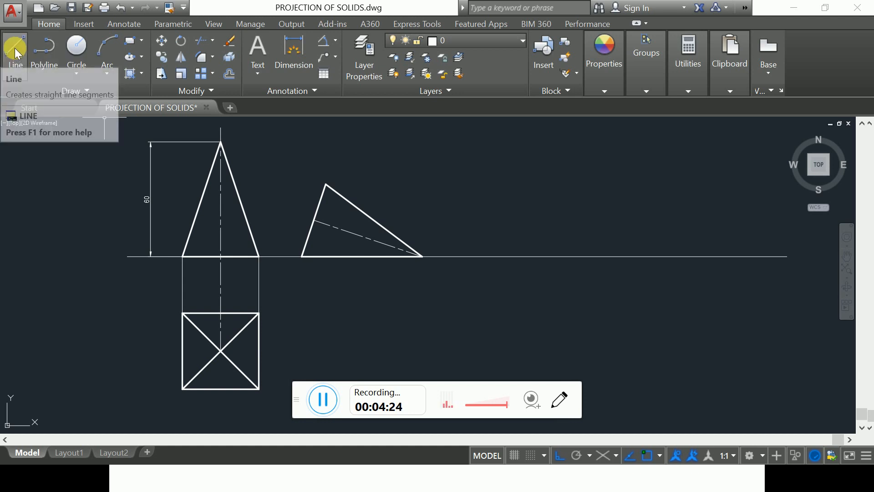
pyautogui.click(423, 257)
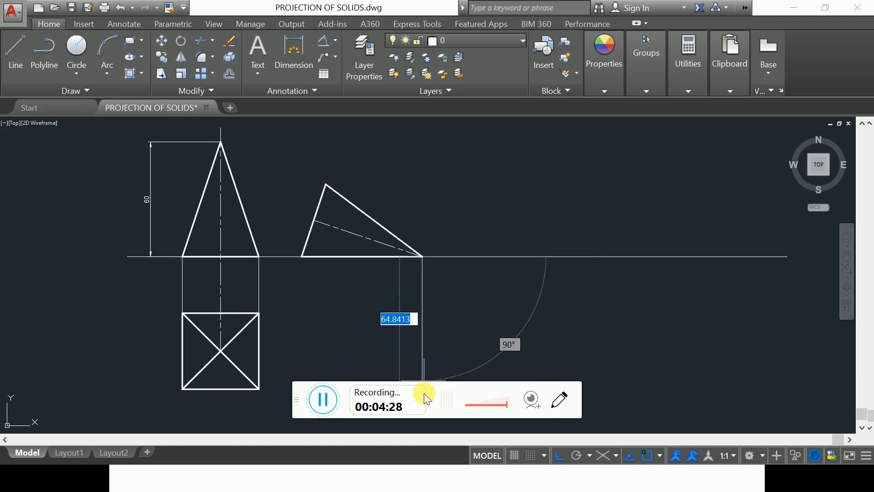
pyautogui.press('Escape')
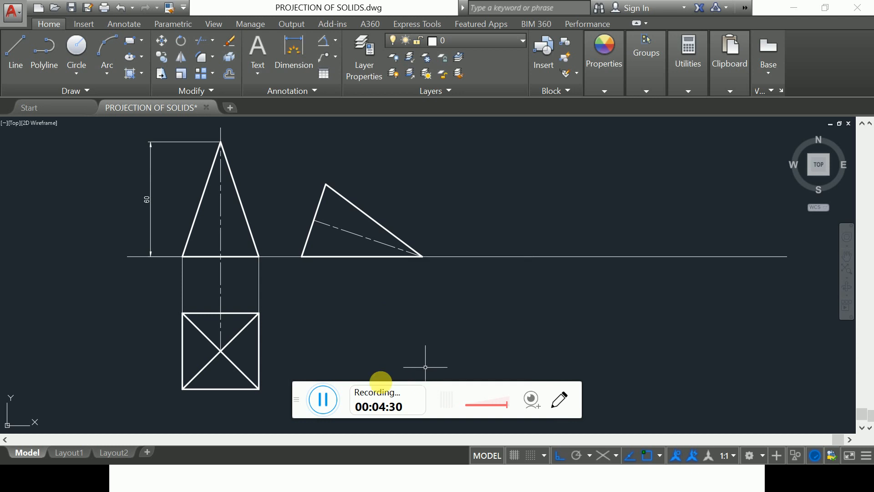
# Step: Draw a vertical projector from the tilted triangle's right vertex down past the level of the square top view
pyautogui.moveTo(298, 394); pyautogui.dragTo(54, 457)
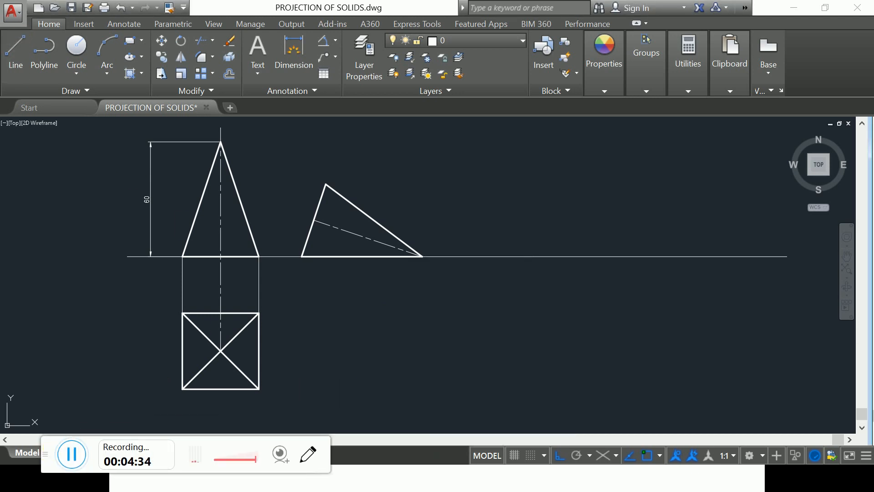
pyautogui.click(13, 50)
pyautogui.click(422, 256)
pyautogui.click(421, 418)
pyautogui.press('Return')
# Step: Draw vertical projectors down from the tilted triangle's upper and left vertices, past the level of the square
pyautogui.click(16, 52)
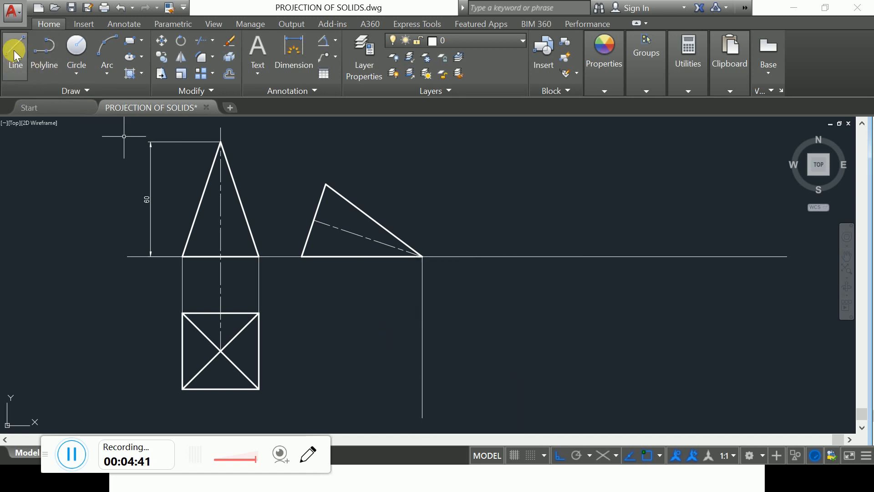
pyautogui.click(326, 184)
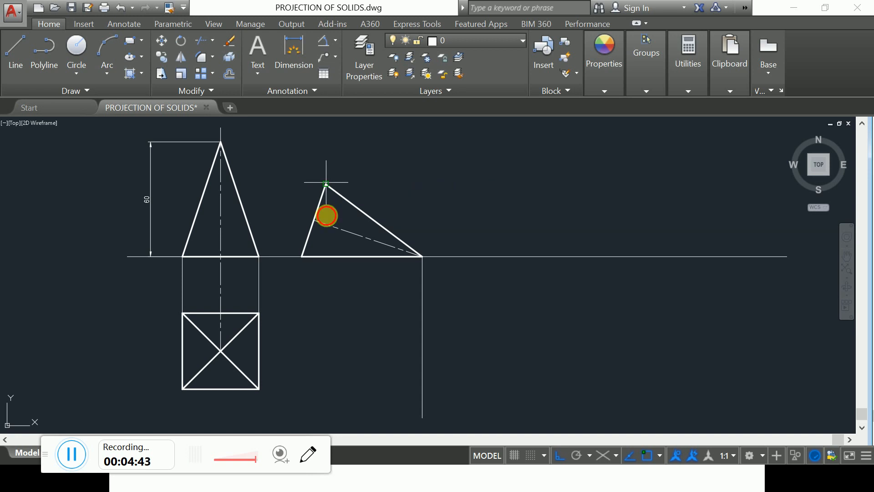
pyautogui.click(345, 422)
pyautogui.click(16, 53)
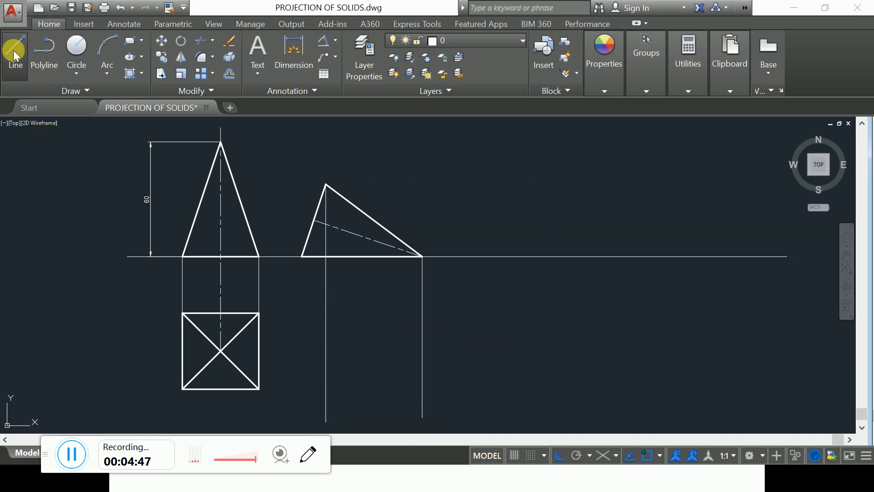
pyautogui.click(302, 257)
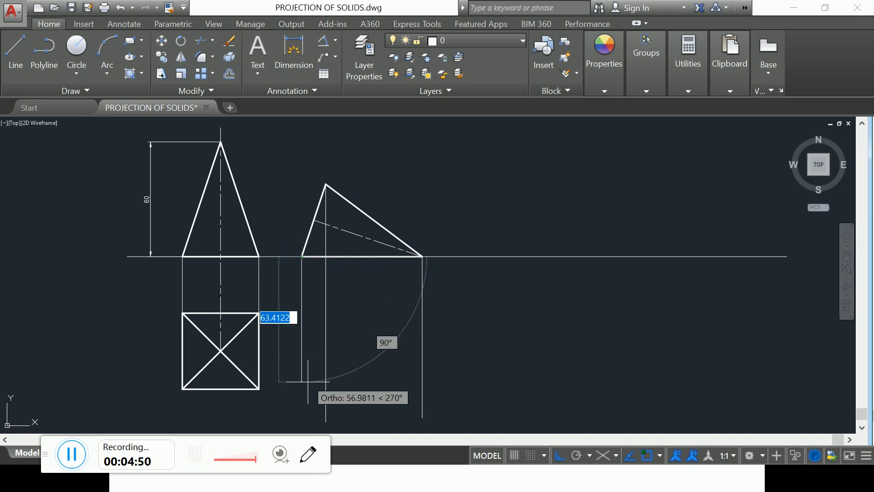
pyautogui.click(307, 415)
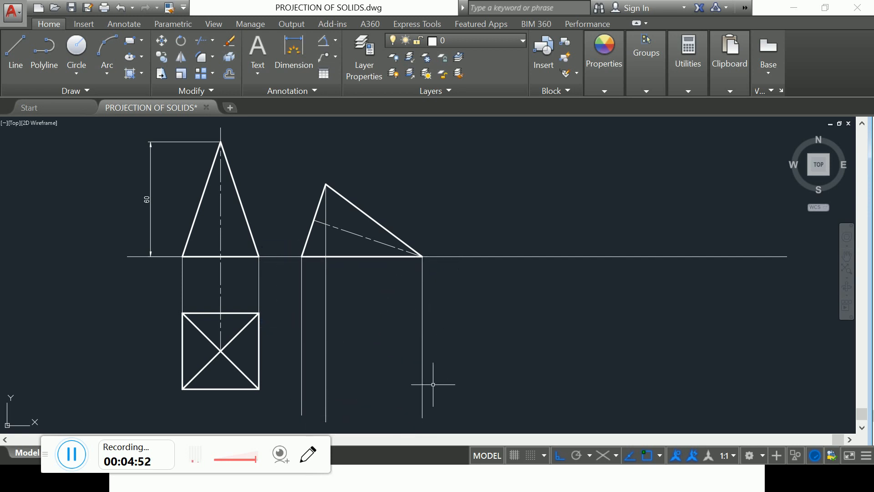
# Step: Draw a horizontal projector from the centre of the square to the rightmost vertical projector
pyautogui.click(13, 48)
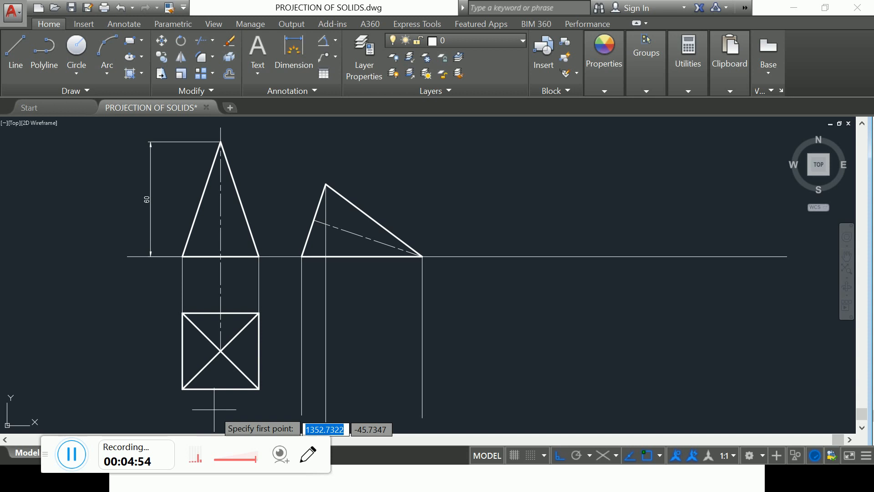
pyautogui.press('Escape')
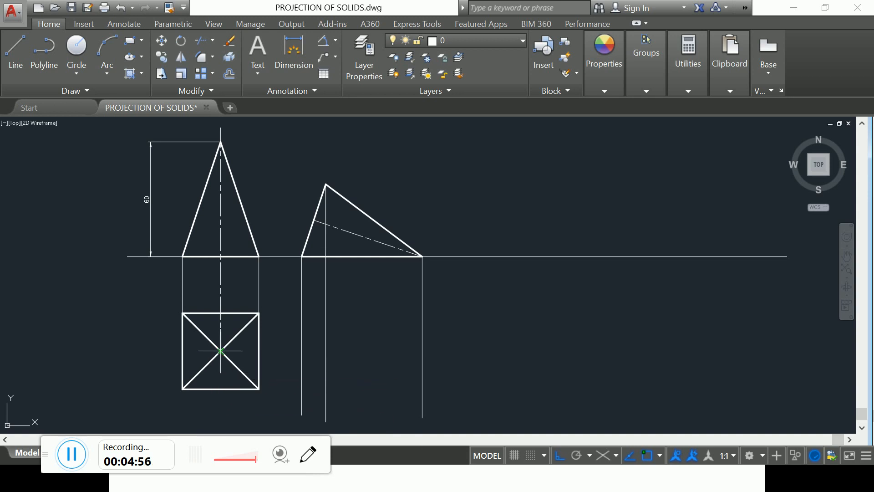
pyautogui.click(220, 351)
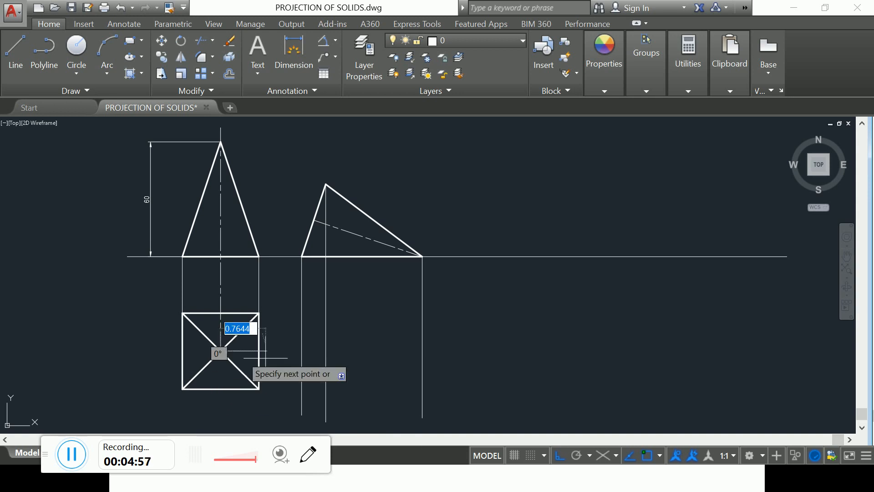
pyautogui.click(422, 350)
pyautogui.press('Escape')
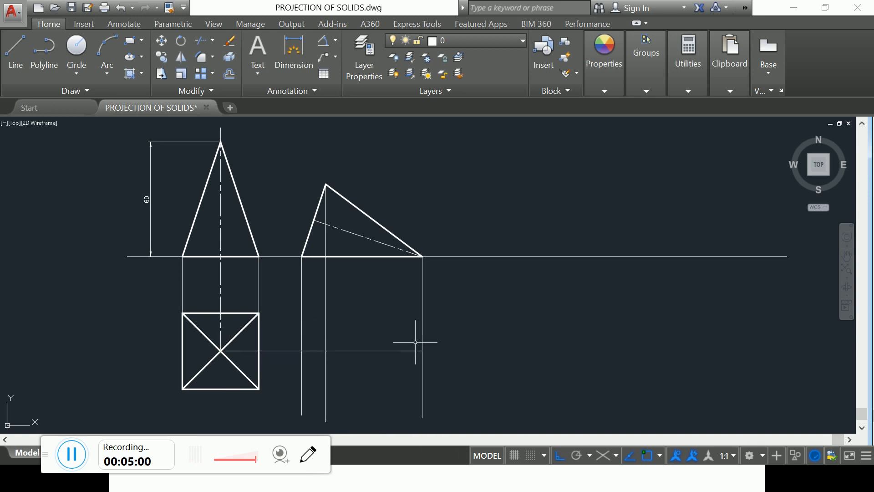
# Step: Draw horizontal projectors from the square's upper right and lower right corners to the vertical projector of the tilted triangle's upper vertex
pyautogui.click(4, 62)
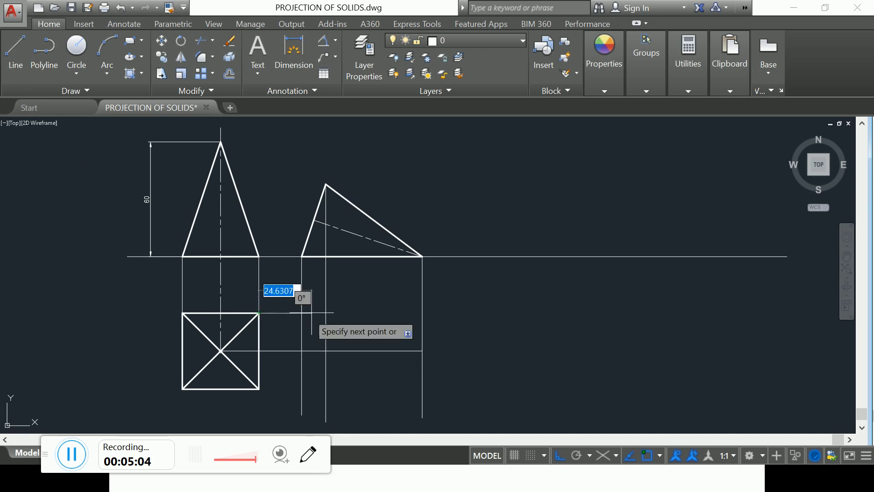
pyautogui.click(259, 313)
pyautogui.click(326, 313)
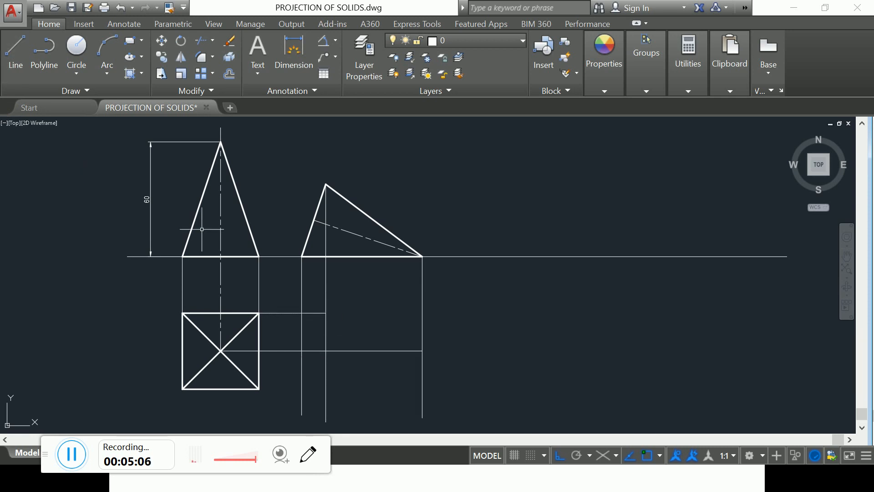
pyautogui.click(28, 53)
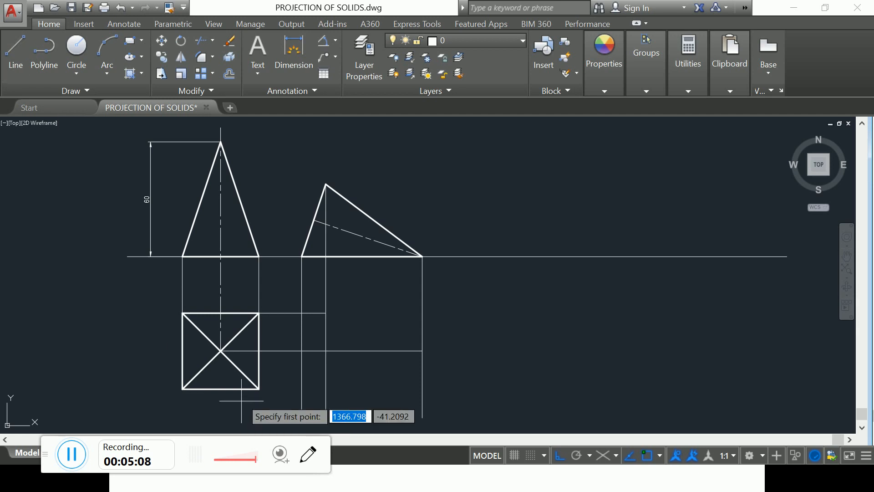
pyautogui.click(258, 388)
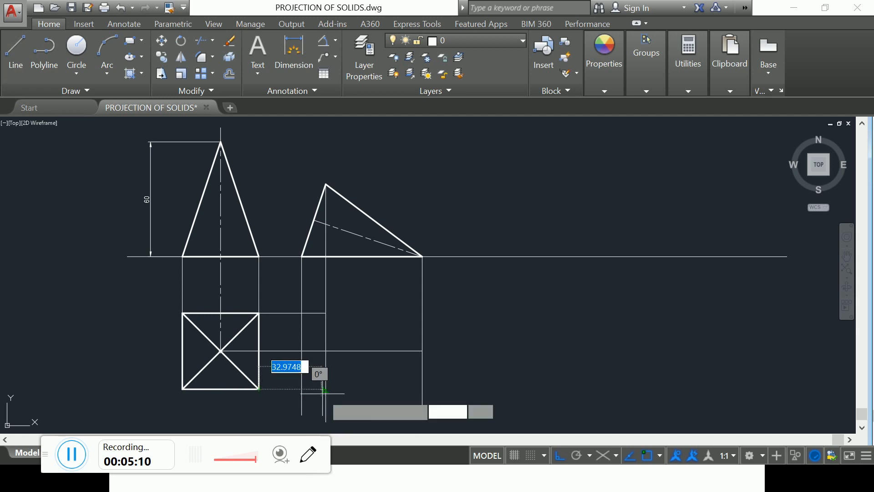
pyautogui.click(325, 388)
pyautogui.press('Escape')
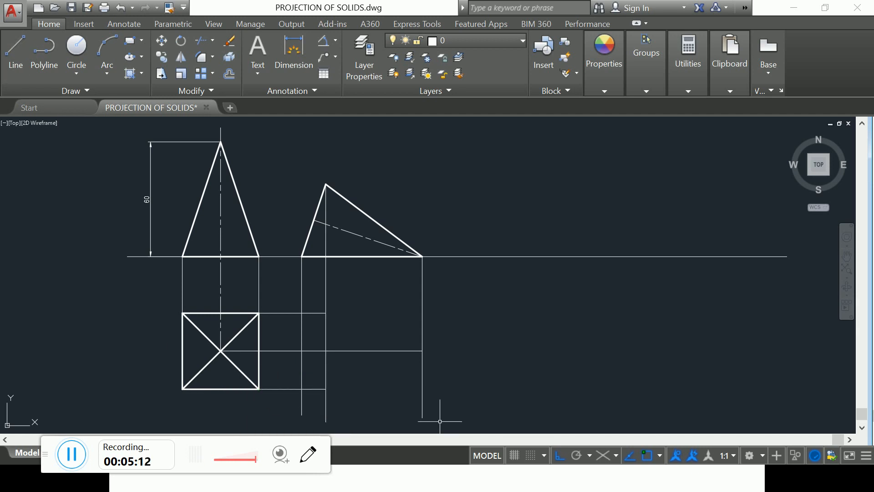
# Step: Draw two slanted edges from the right end of the horizontal centre projector to the ends of the upper and lower horizontal projectors
pyautogui.click(17, 57)
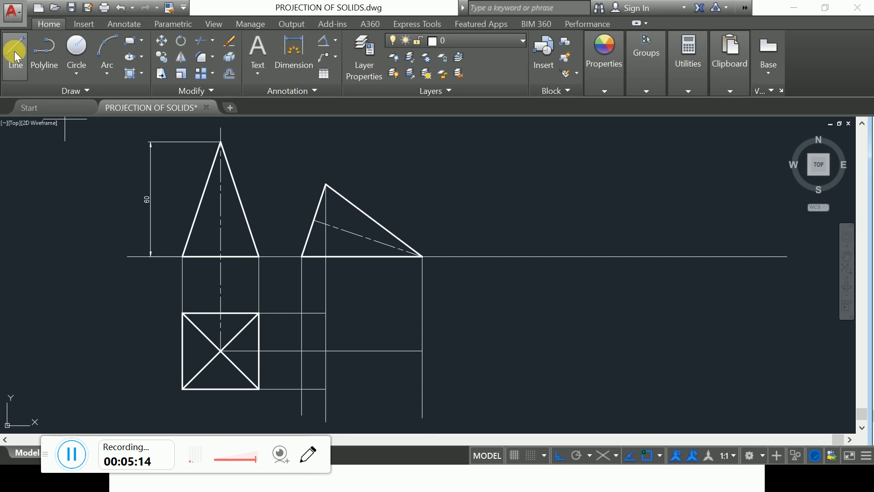
pyautogui.click(422, 351)
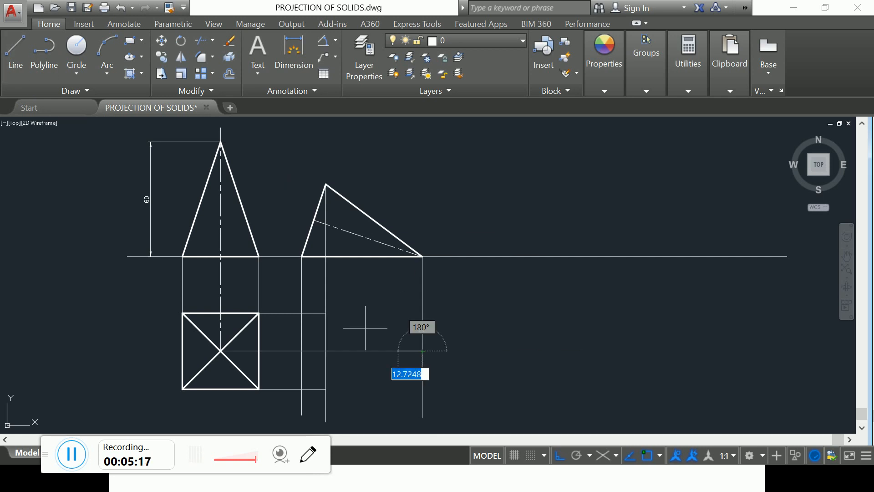
pyautogui.click(326, 313)
pyautogui.press('Escape')
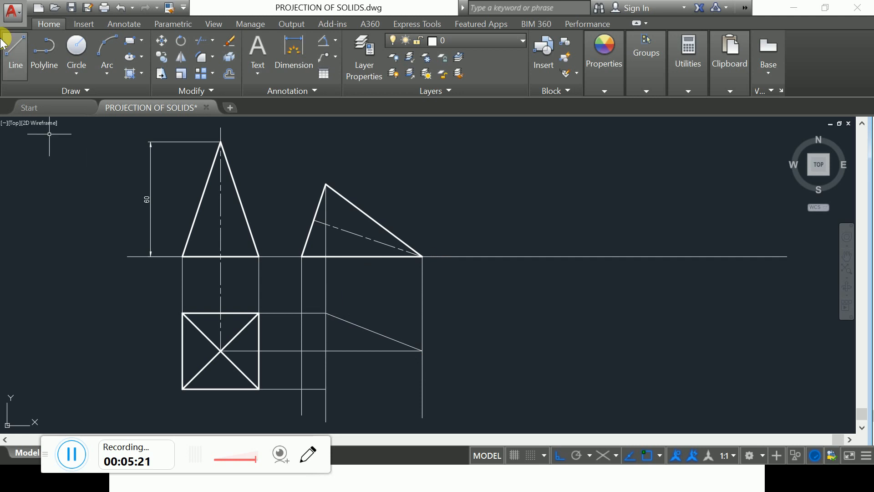
pyautogui.click(29, 84)
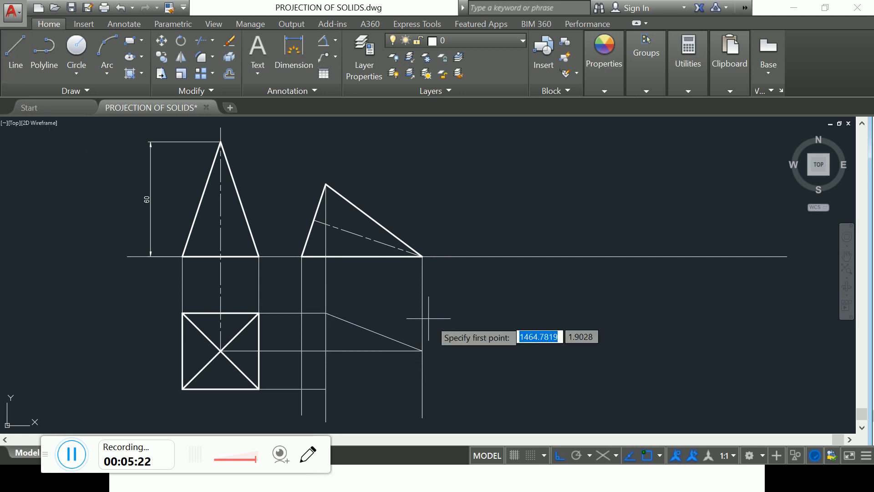
pyautogui.click(422, 351)
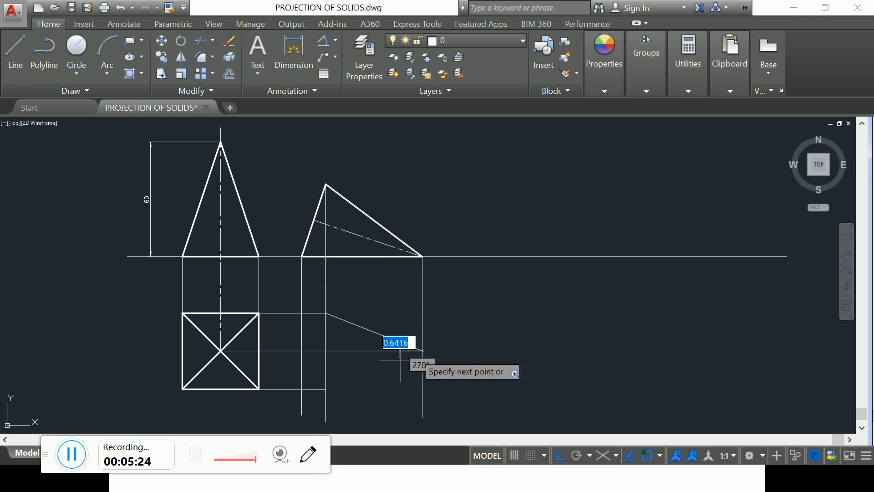
pyautogui.click(326, 390)
pyautogui.press('Return')
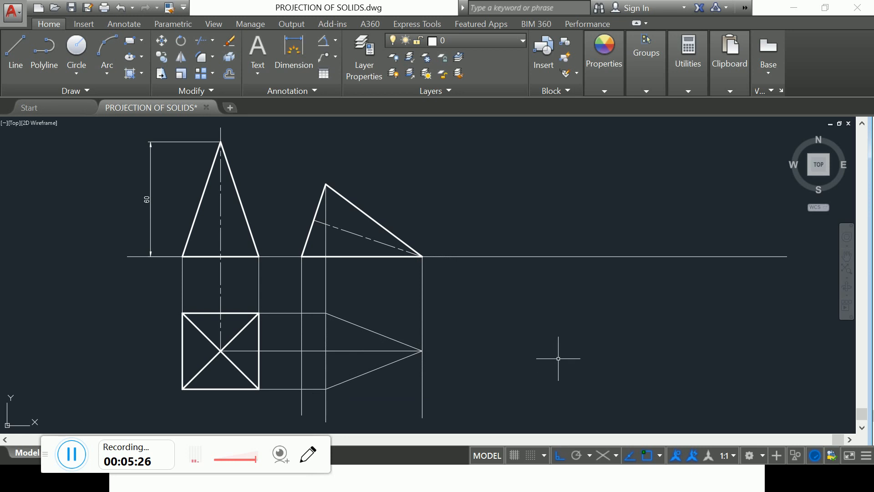
# Step: Trim the horizontal projectors back to the leftmost vertical projector of the new top view, and trim the vertical projectors' excess lower ends
pyautogui.click(9, 59)
pyautogui.click(196, 44)
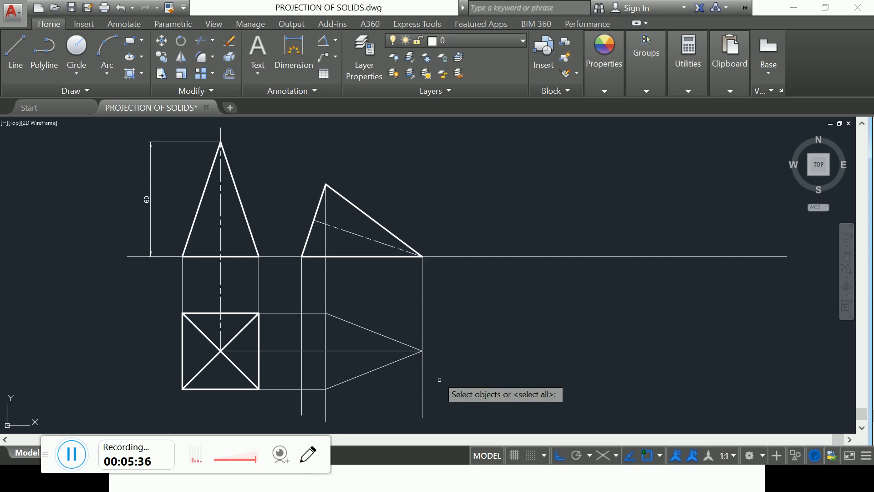
pyautogui.click(465, 413)
pyautogui.click(293, 298)
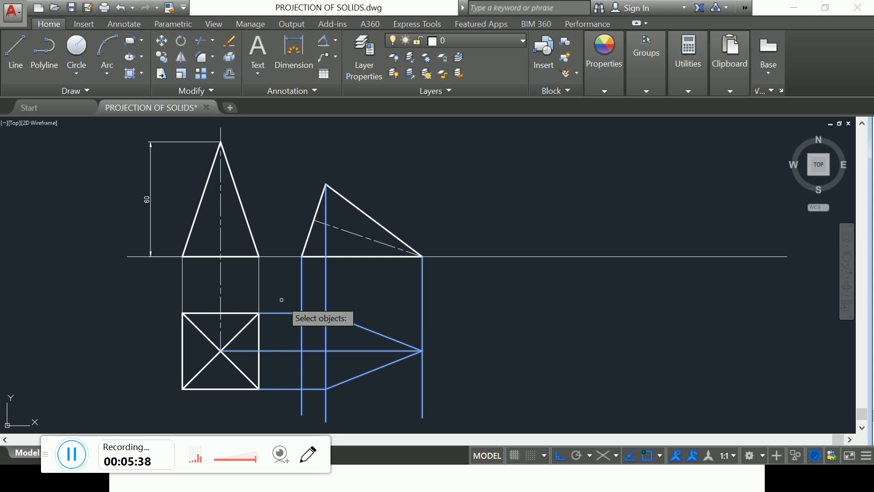
pyautogui.press('Return')
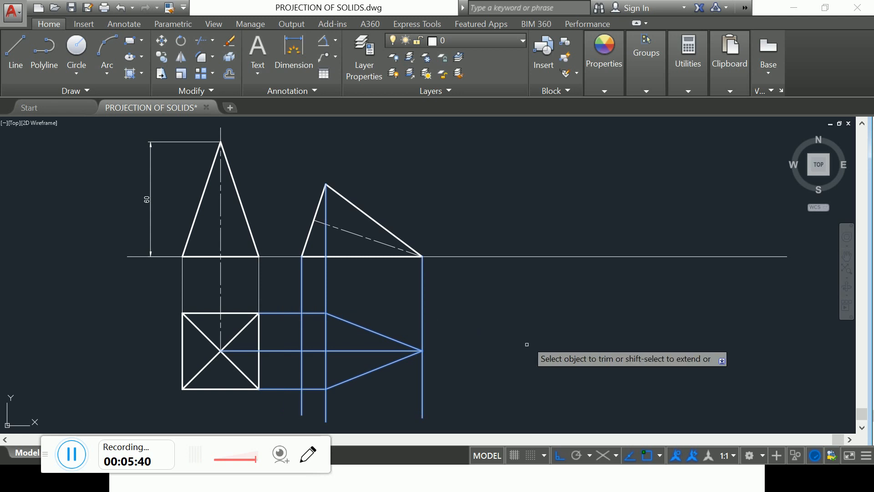
pyautogui.click(277, 351)
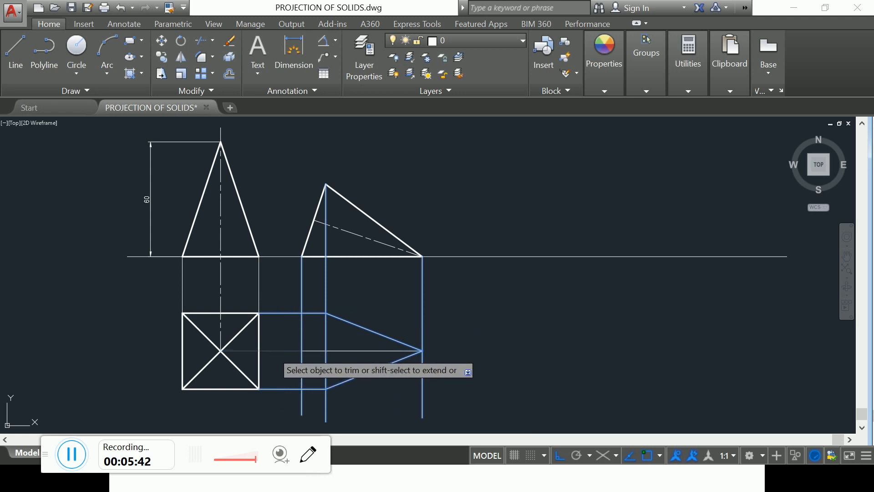
pyautogui.click(285, 313)
pyautogui.click(302, 403)
pyautogui.click(293, 391)
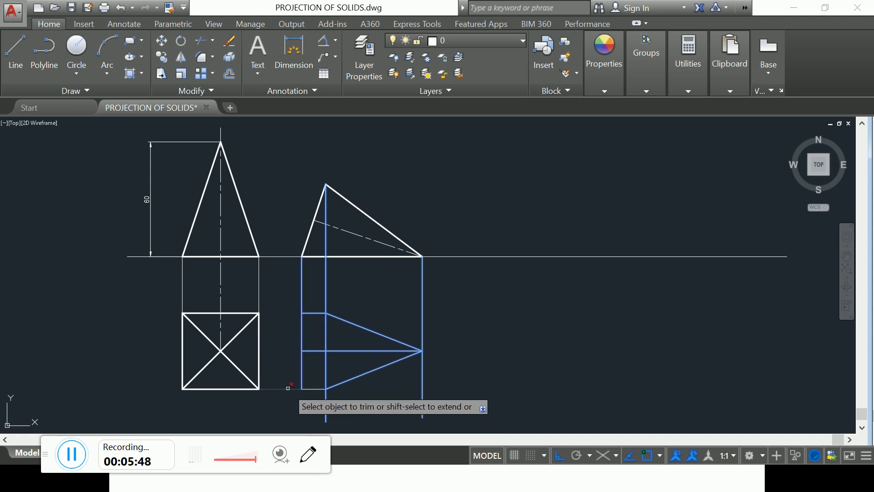
pyautogui.click(326, 403)
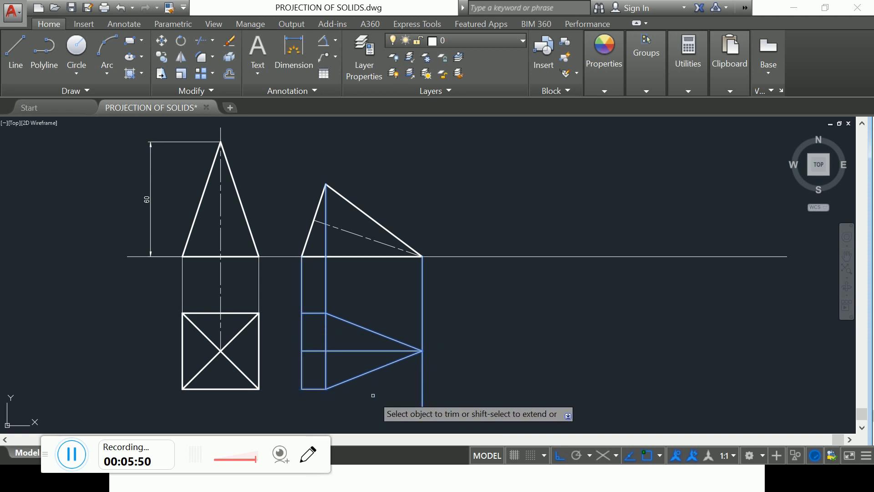
pyautogui.rightClick(421, 385)
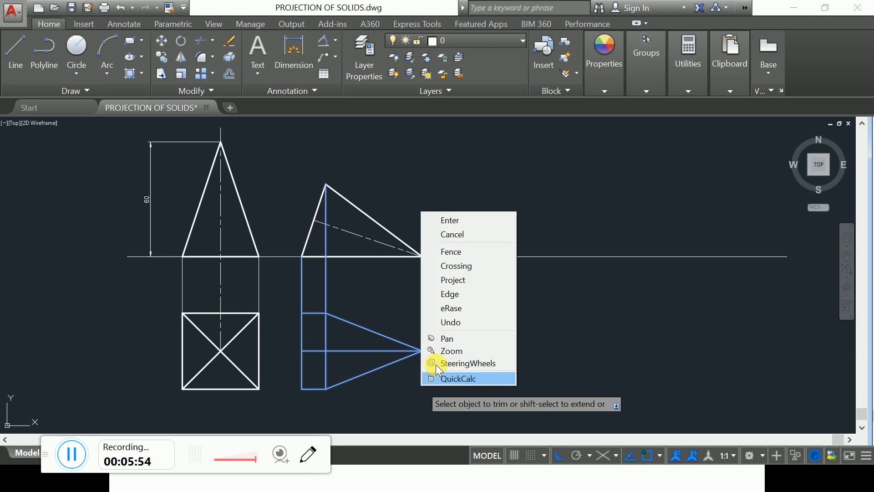
pyautogui.click(446, 221)
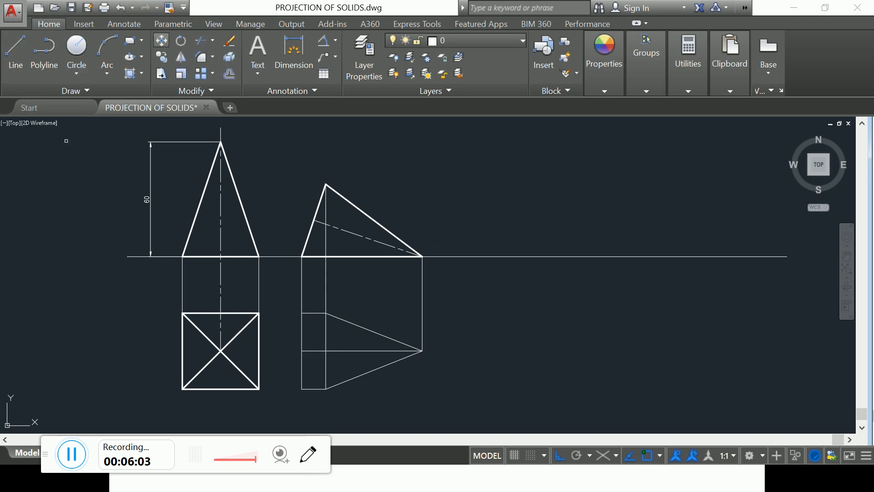
# Step: Match the tilted triangle's thick line properties onto the new top view's slanted edges, short horizontal edges and two left vertical lines
pyautogui.click(360, 210)
pyautogui.click(357, 324)
pyautogui.click(312, 313)
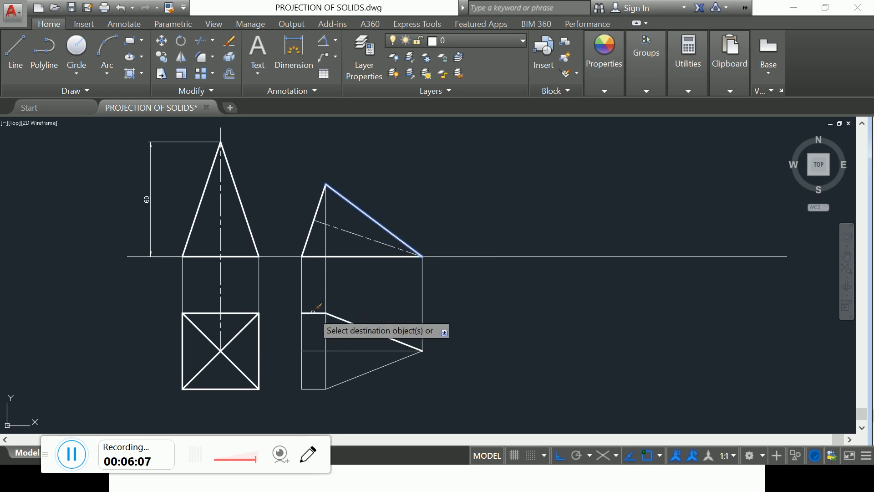
pyautogui.click(302, 333)
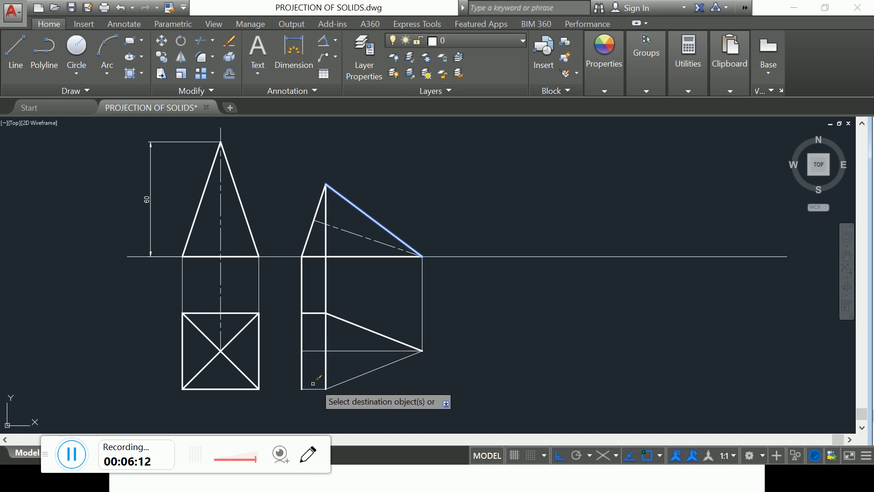
pyautogui.click(342, 384)
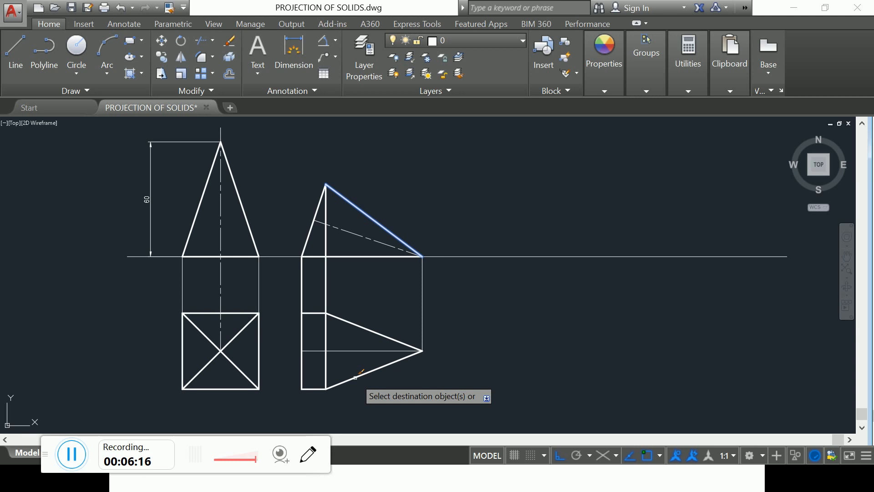
pyautogui.press('Return')
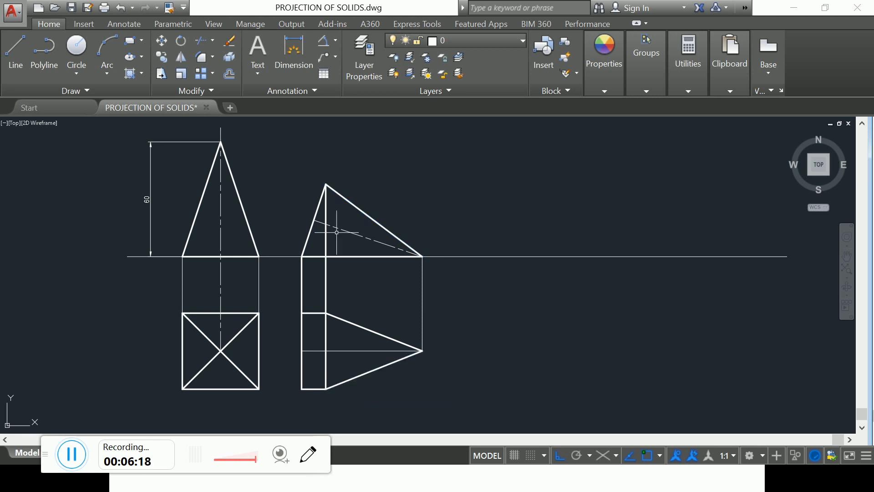
# Step: Trim the thick vertical lines above the new top view, removing the portions running up to the reference line and the tilted triangle's upper vertex
pyautogui.click(201, 43)
pyautogui.click(468, 391)
pyautogui.click(283, 273)
pyautogui.press('Return')
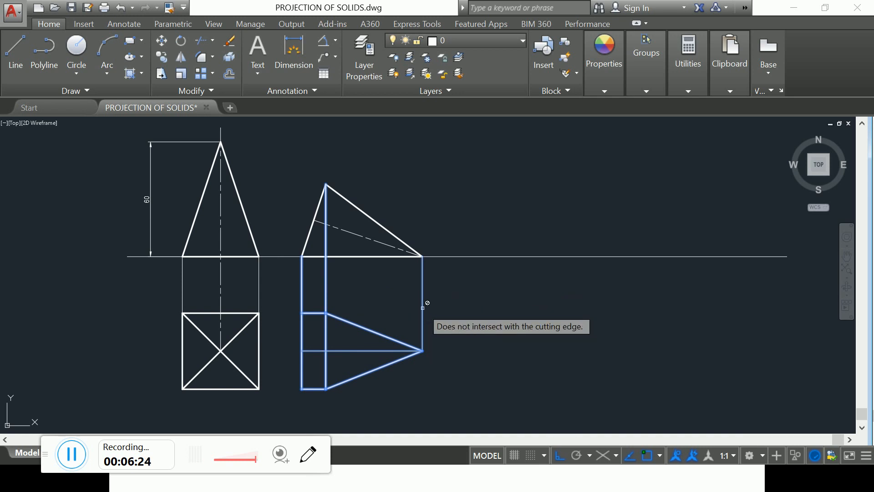
pyautogui.click(327, 297)
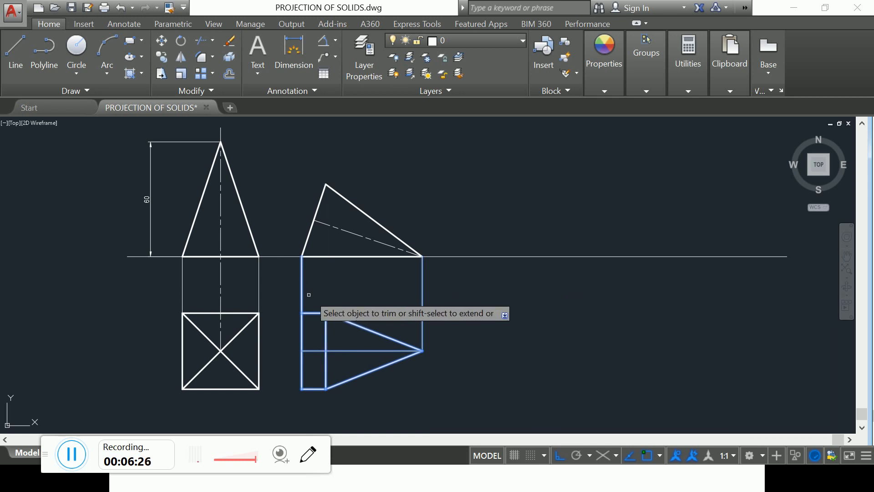
pyautogui.click(303, 295)
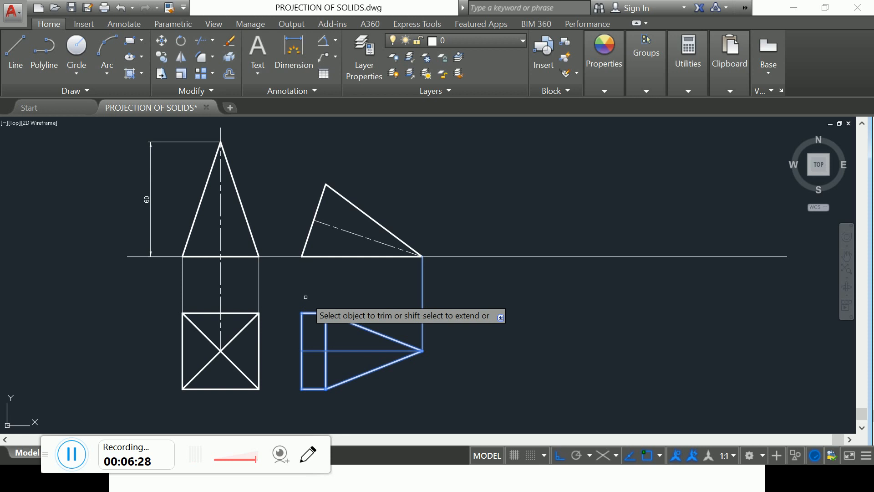
pyautogui.press('Escape')
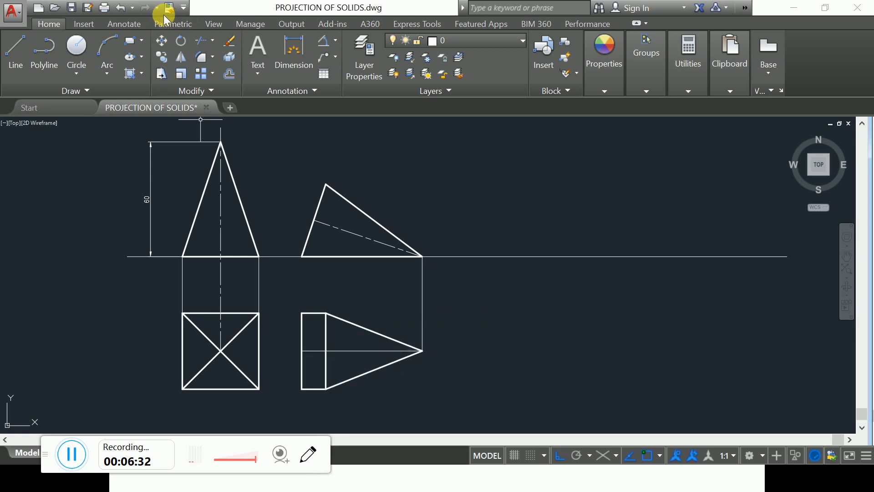
# Step: Match the upright pyramid's dash-dot axis line properties onto the new top view's horizontal centre line
pyautogui.write('ma')
pyautogui.press('Return')
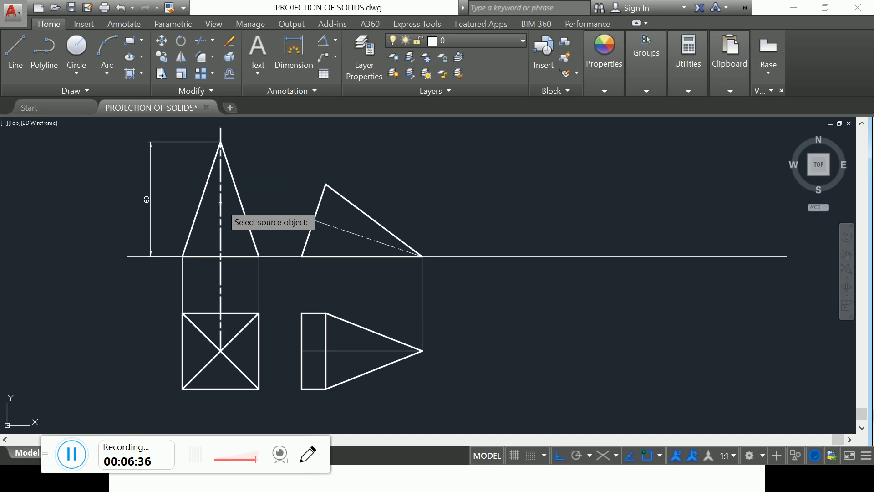
pyautogui.click(220, 204)
pyautogui.click(345, 350)
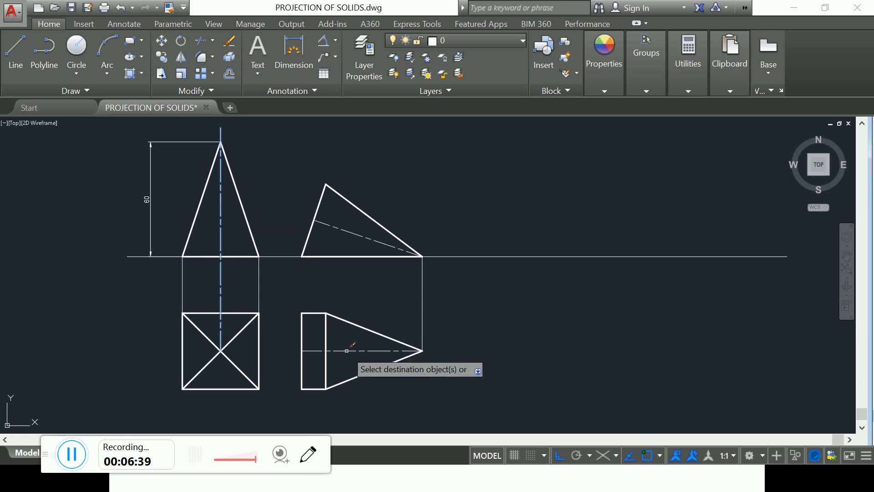
pyautogui.press('Escape')
pyautogui.rightClick(477, 321)
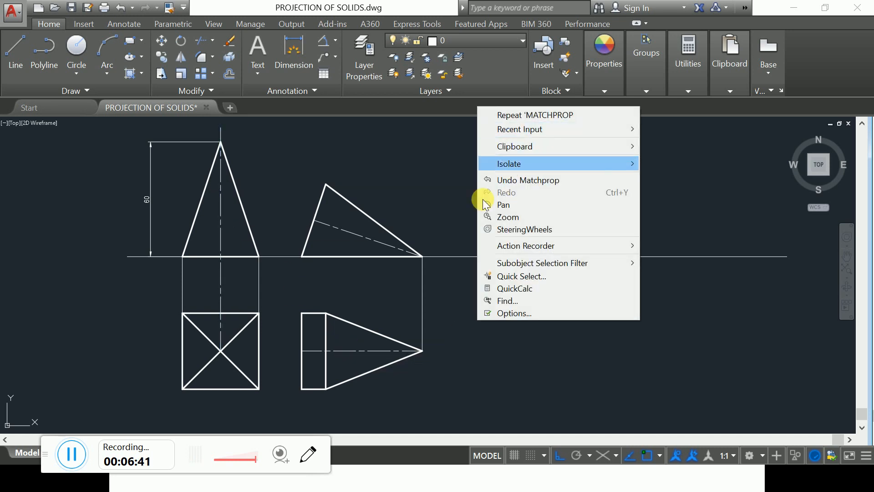
pyautogui.rightClick(496, 367)
pyautogui.press('Escape')
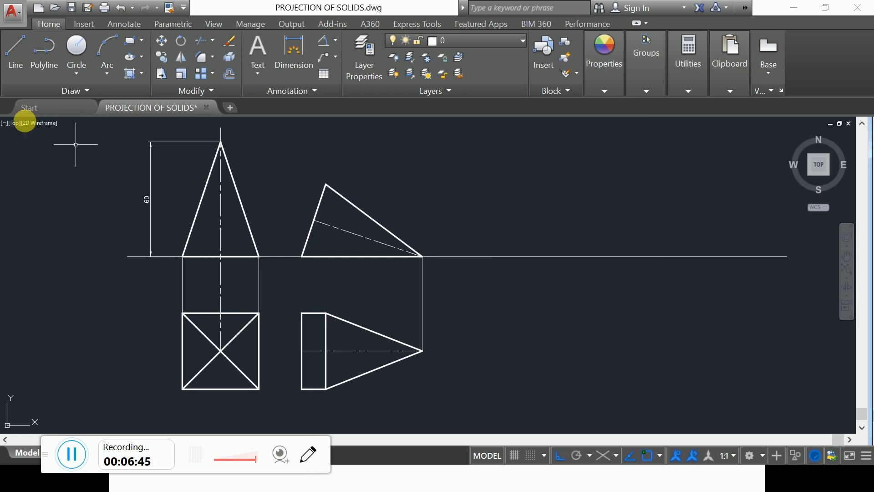
# Step: Draw thin vertical projectors from the tilted triangle's lower left and upper vertices down to the upper edge of the new top view
pyautogui.click(9, 68)
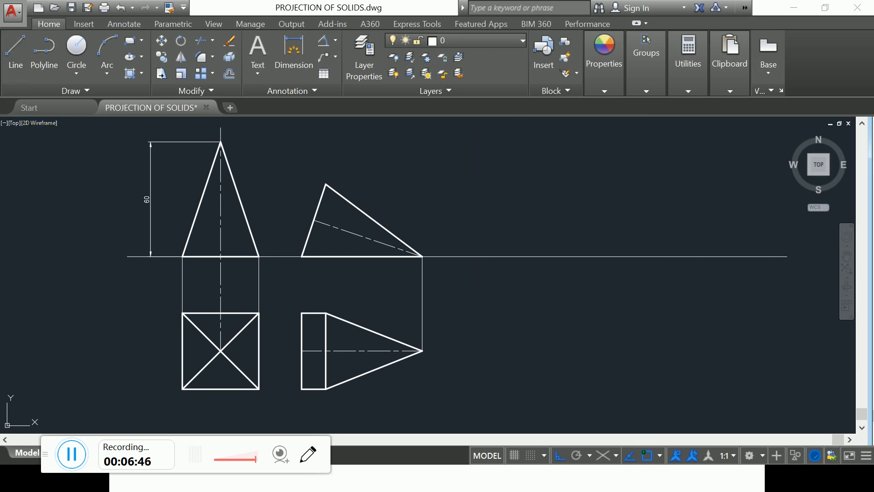
pyautogui.click(301, 257)
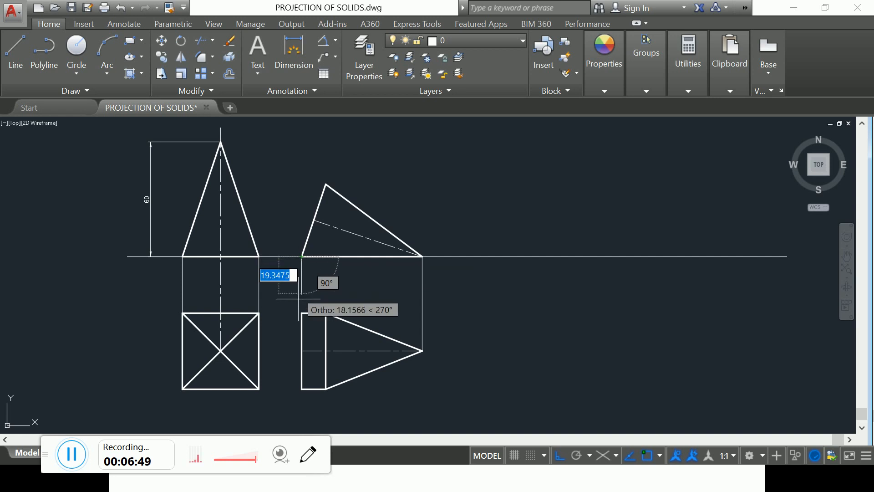
pyautogui.press('Escape')
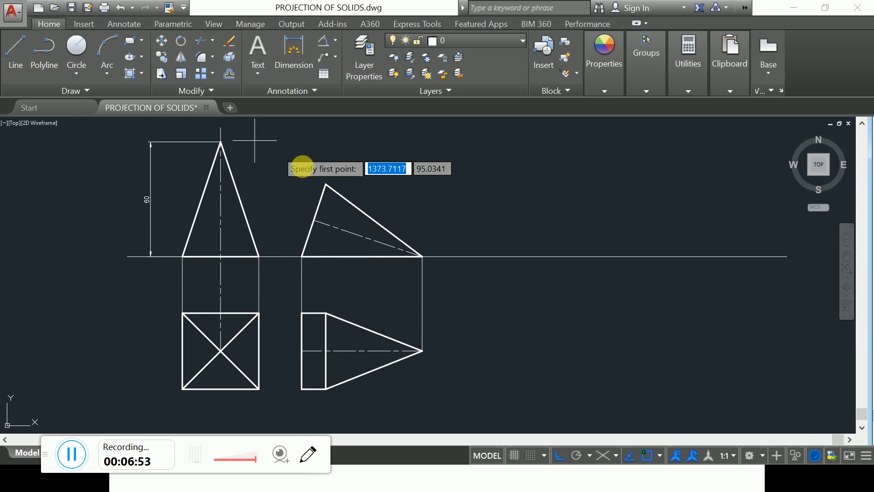
pyautogui.click(326, 185)
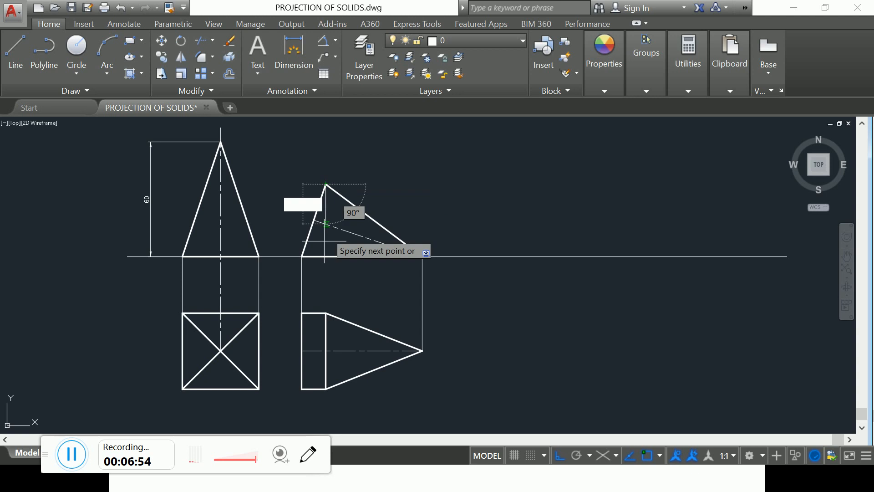
pyautogui.click(326, 313)
pyautogui.press('Escape')
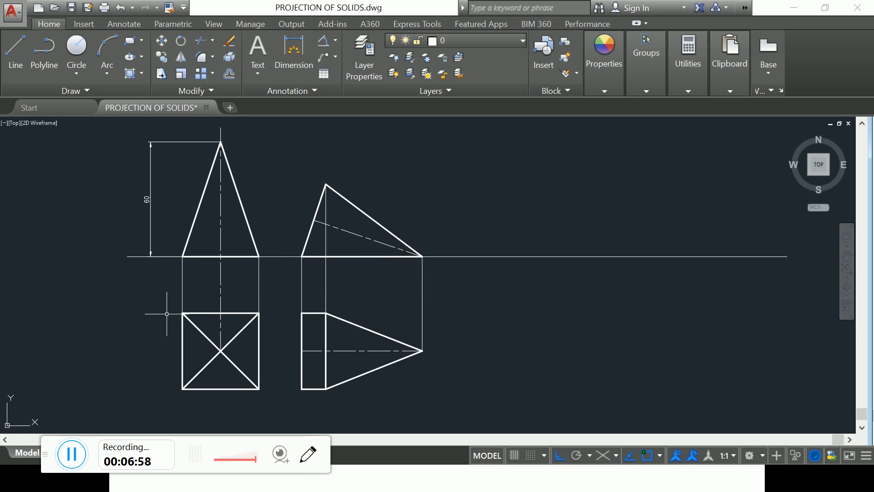
# Step: Draw thin horizontal projectors from the square's upper right and lower right corners to the new top view's left corners
pyautogui.click(15, 53)
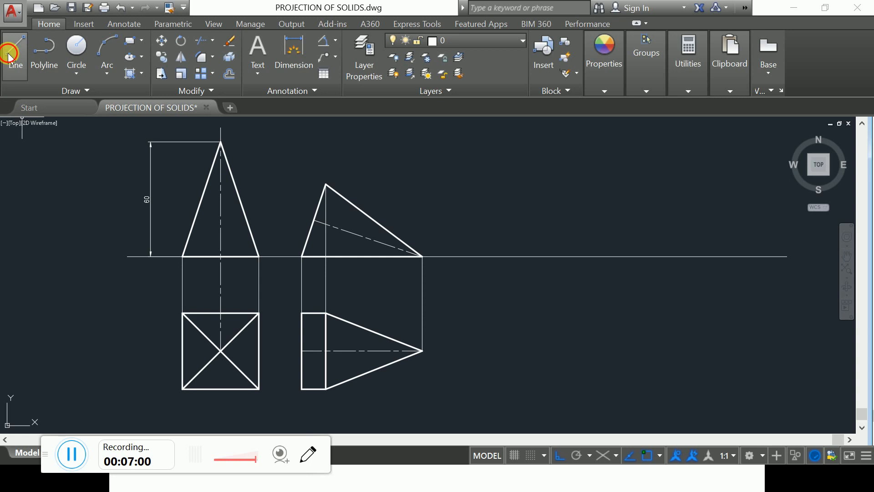
pyautogui.click(259, 313)
pyautogui.click(302, 313)
pyautogui.press('Return')
pyautogui.click(15, 52)
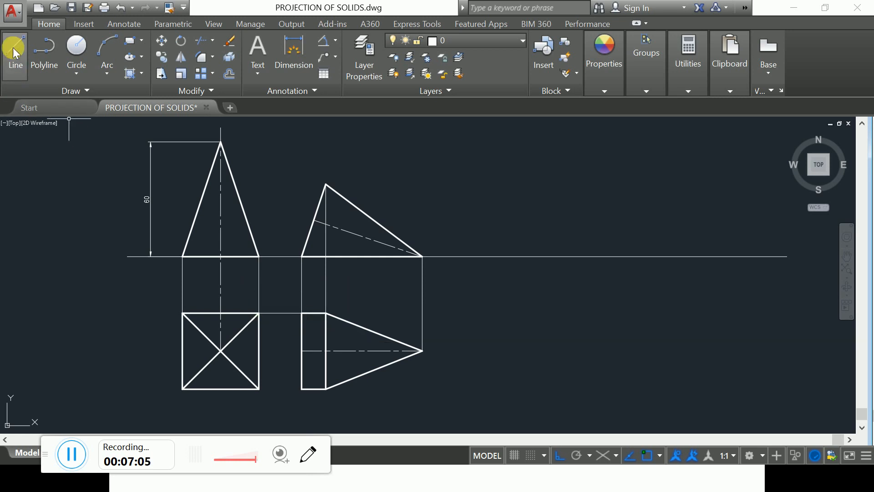
pyautogui.click(259, 389)
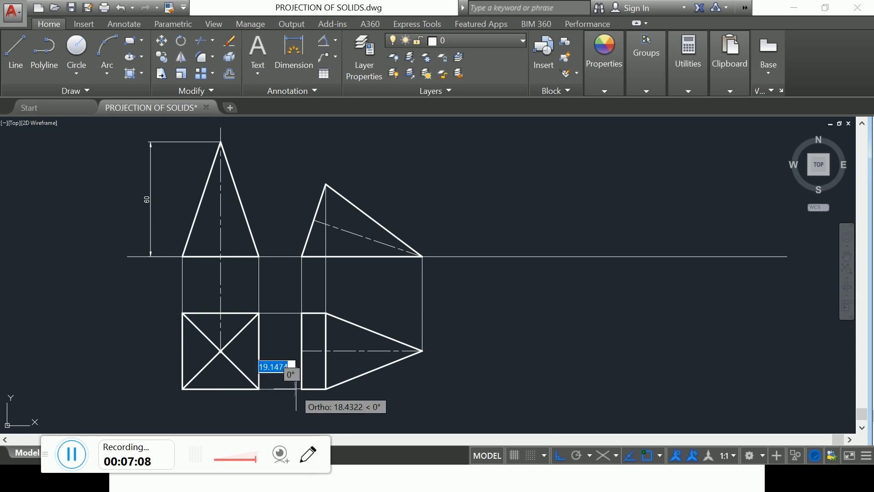
pyautogui.click(301, 389)
pyautogui.press('Return')
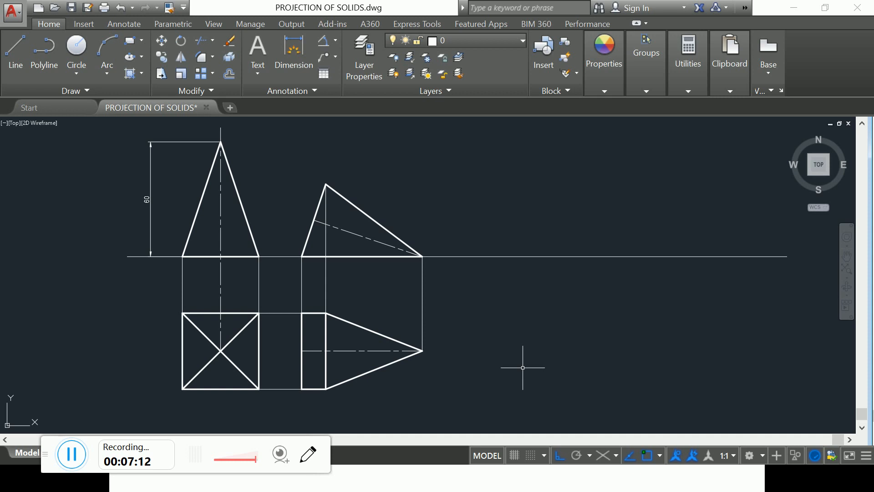
pyautogui.click(359, 328)
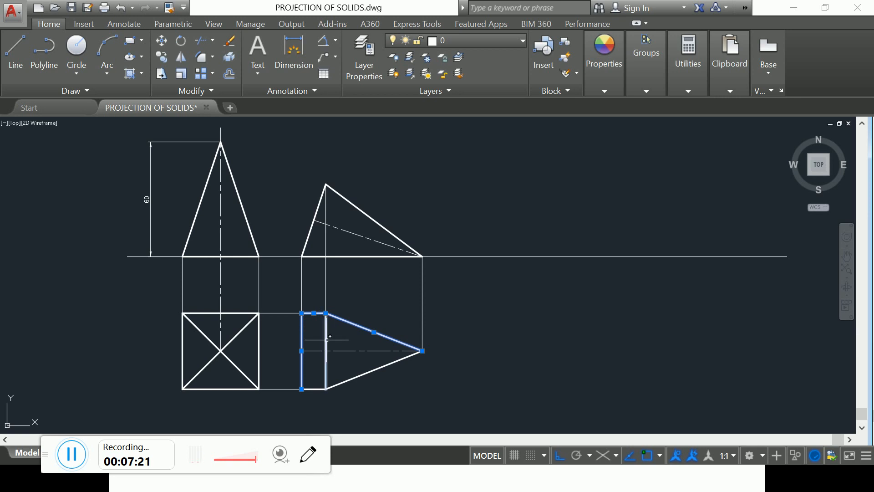
pyautogui.press('Escape')
pyautogui.click(21, 42)
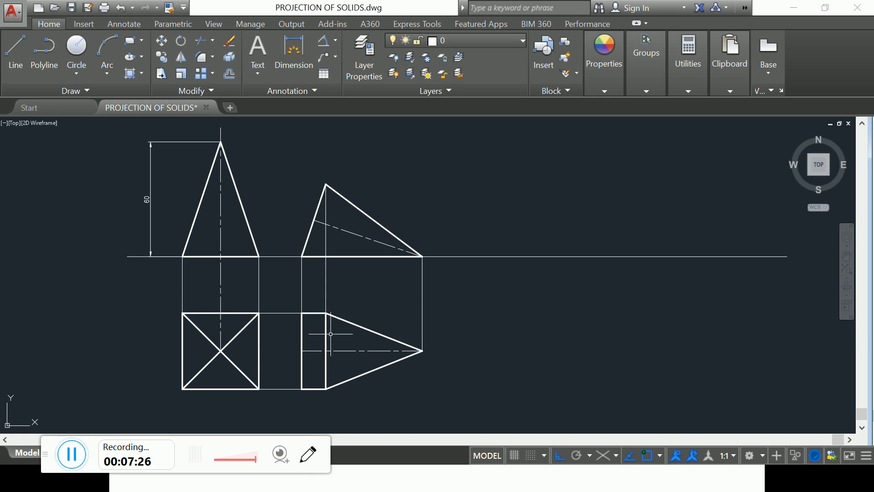
pyautogui.click(354, 257)
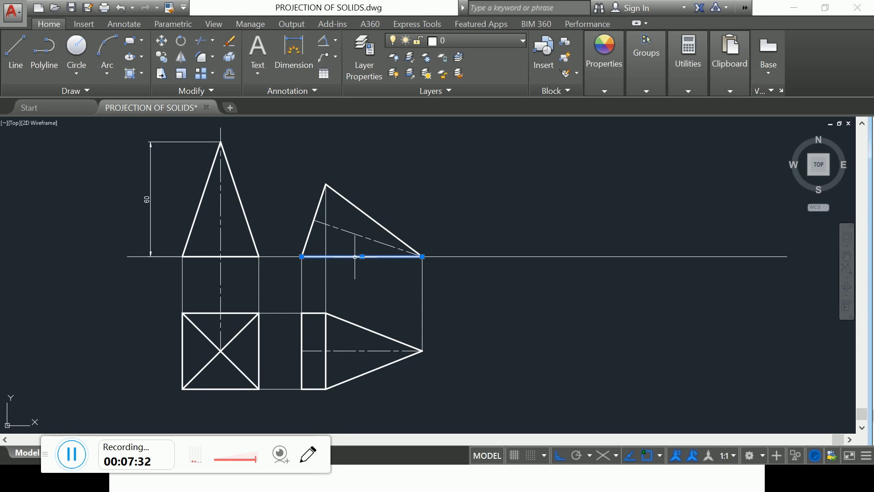
pyautogui.press('Escape')
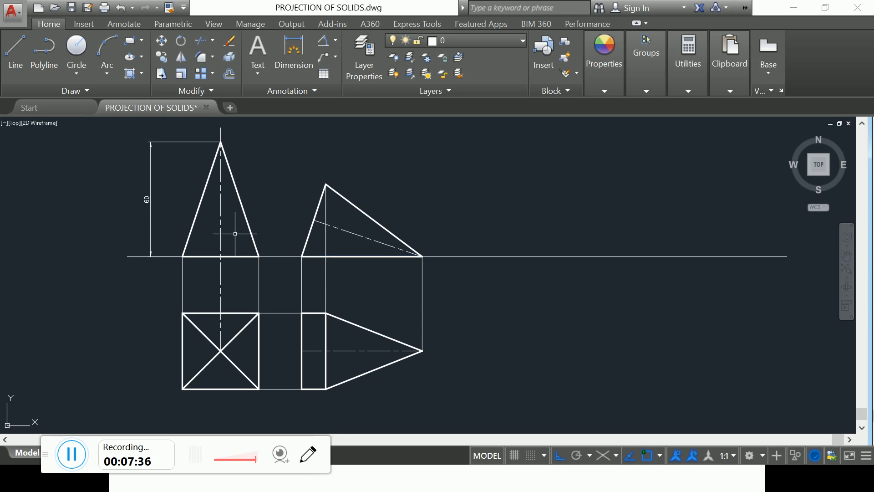
# Step: Draw two slanted lines from the new top view's apex to its upper left and lower left corners
pyautogui.click(15, 54)
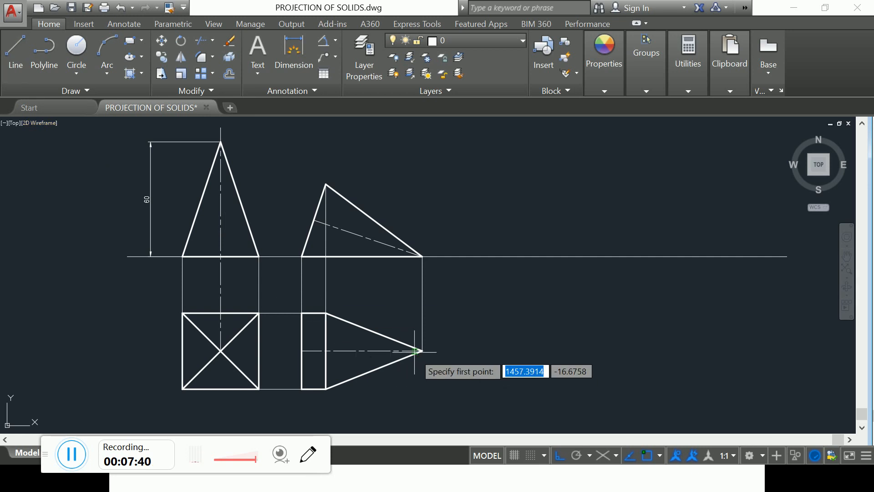
pyautogui.click(422, 351)
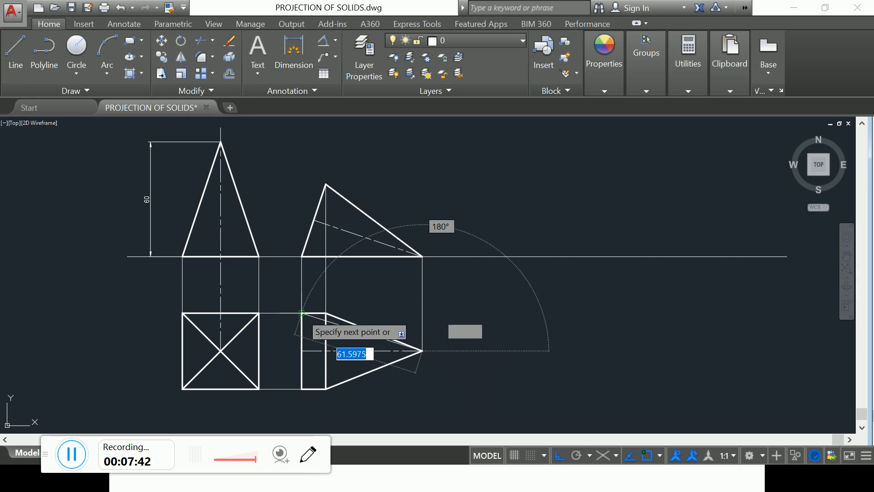
pyautogui.click(301, 313)
pyautogui.click(17, 62)
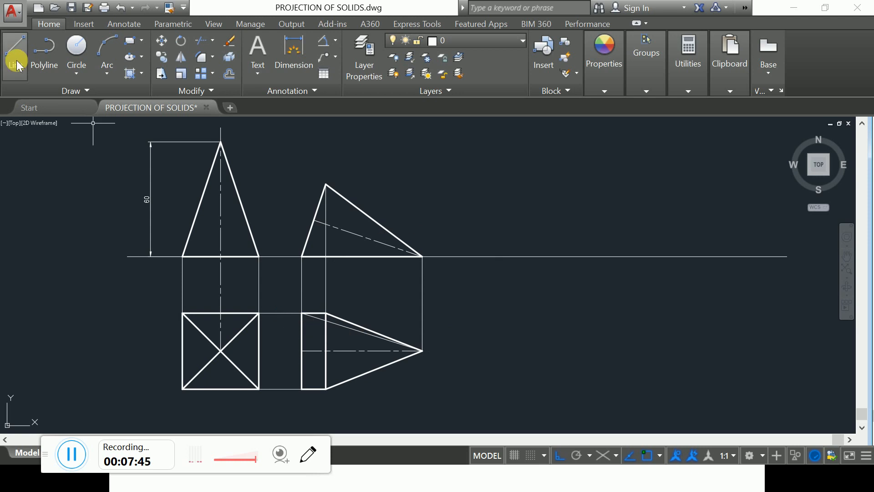
pyautogui.click(422, 351)
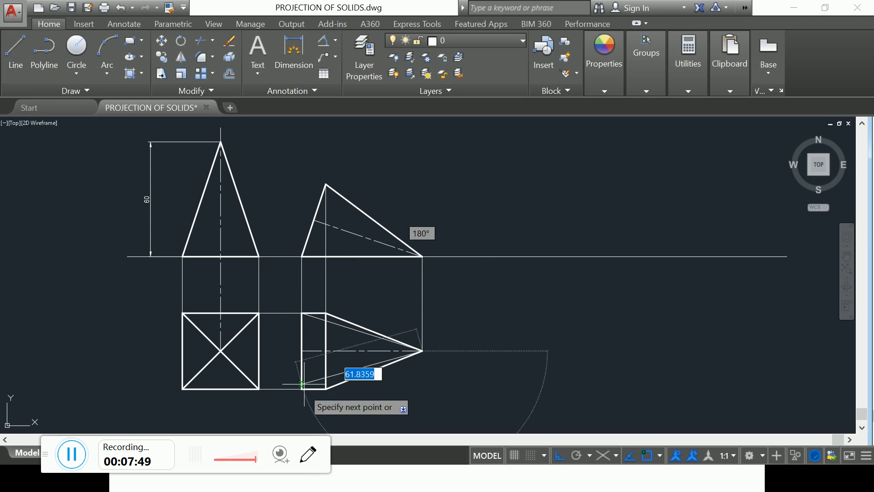
pyautogui.click(303, 390)
pyautogui.press('Escape')
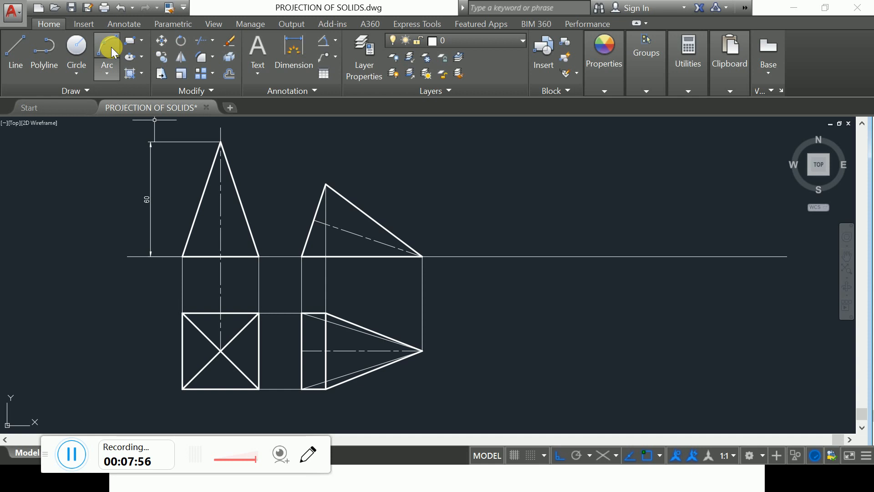
# Step: Match the thick properties of the top view's upper slanted outline onto the two inner slanted lines
pyautogui.click(168, 8)
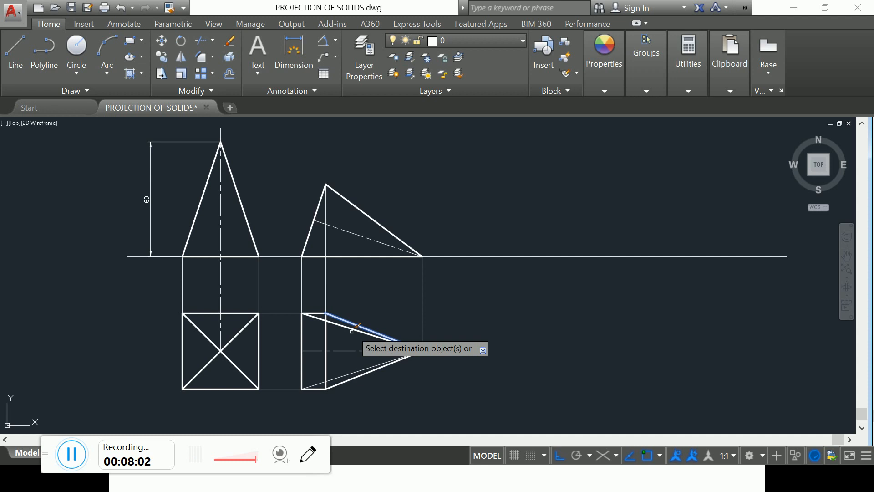
pyautogui.rightClick(515, 308)
pyautogui.click(533, 312)
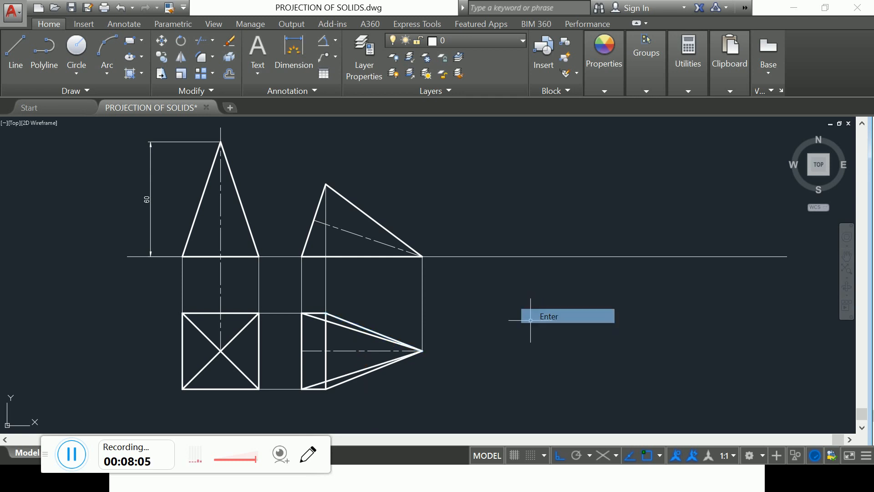
# Step: Set a dashed linetype for the two inner slanted lines of the new top view
pyautogui.click(363, 334)
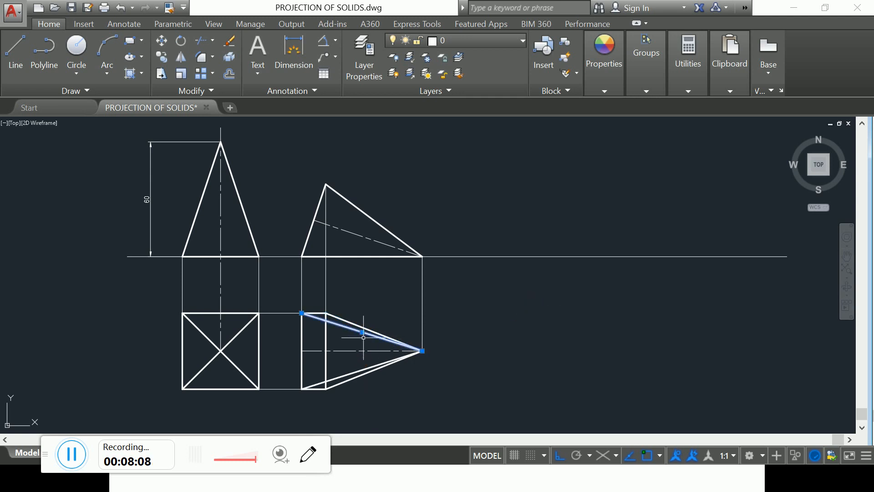
pyautogui.click(365, 369)
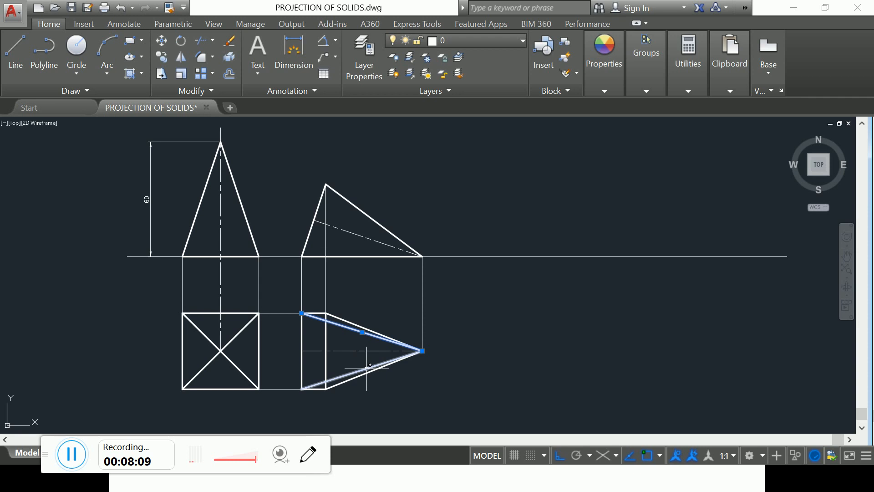
pyautogui.click(602, 95)
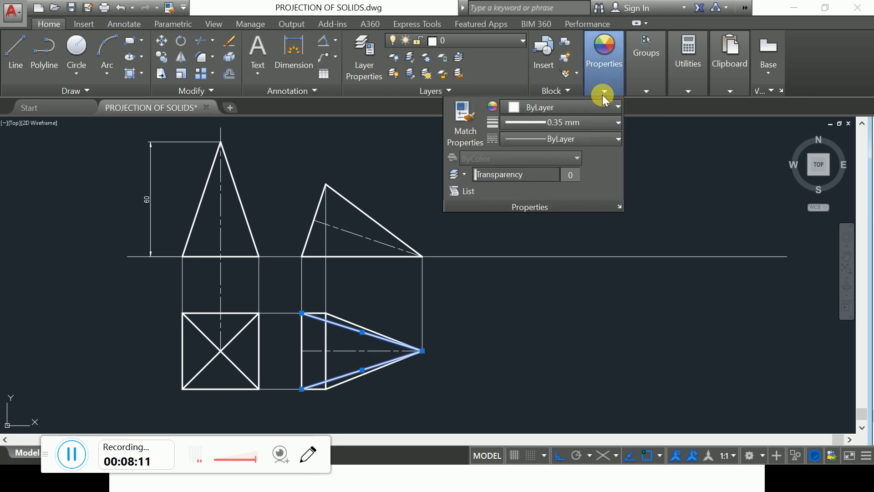
pyautogui.click(606, 138)
pyautogui.click(578, 190)
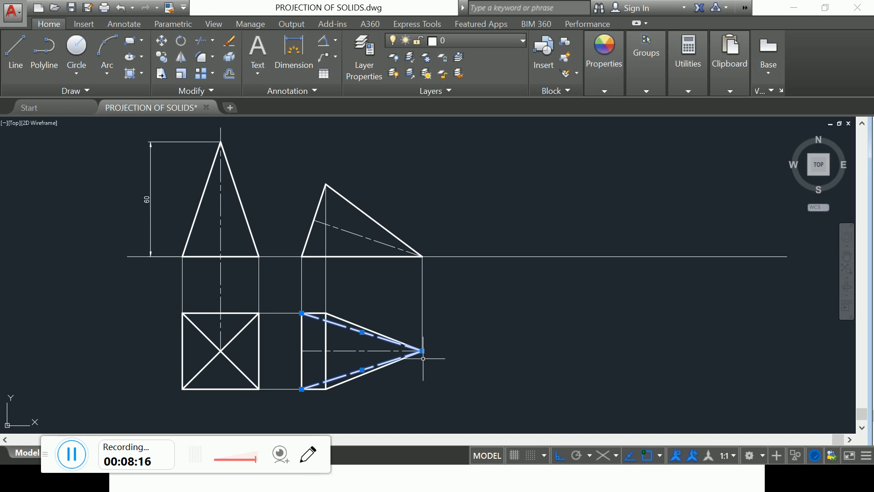
# Step: Set the linetype scale of the tilted pyramid's two dashed inner lines in the top view to 0.5
pyautogui.rightClick(362, 332)
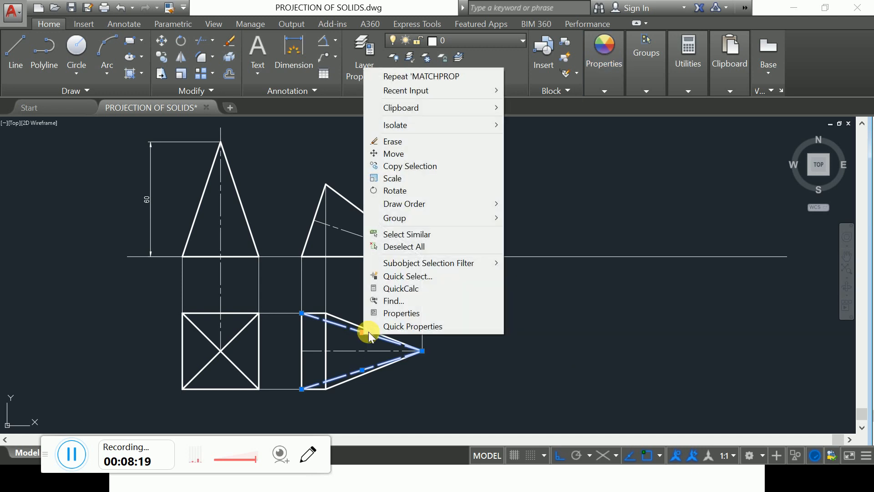
pyautogui.click(397, 314)
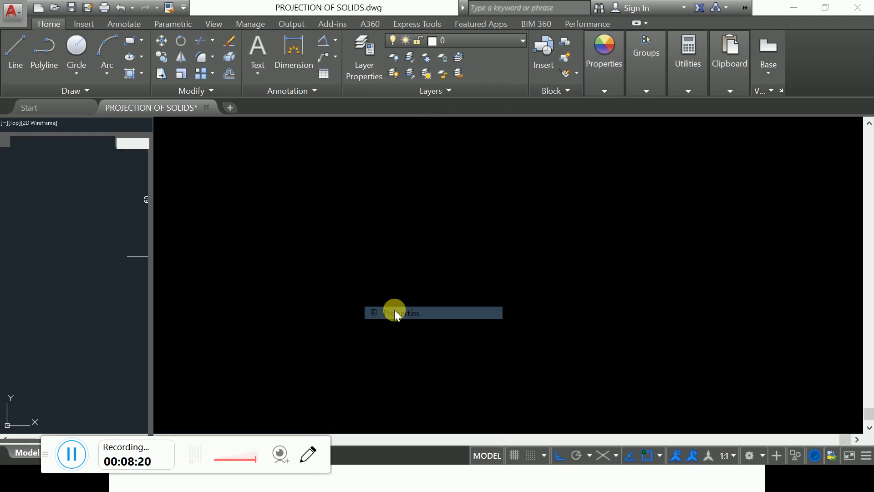
pyautogui.click(92, 215)
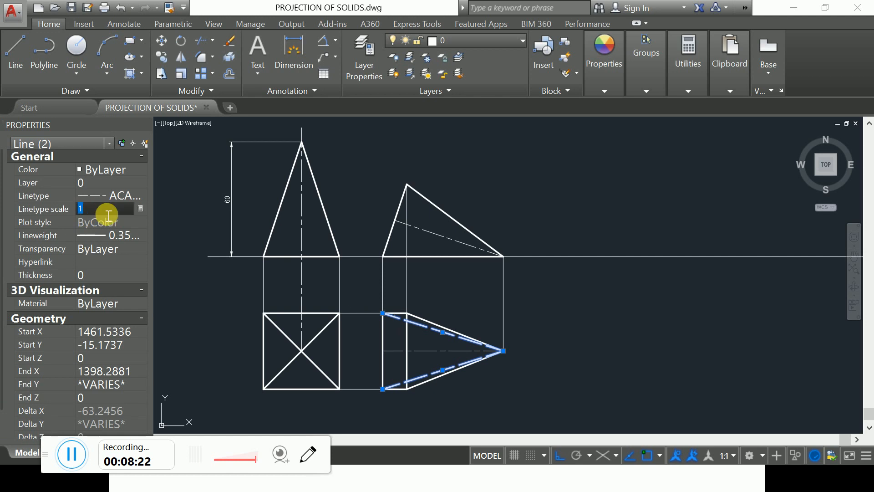
pyautogui.write('0.5')
pyautogui.press('Return')
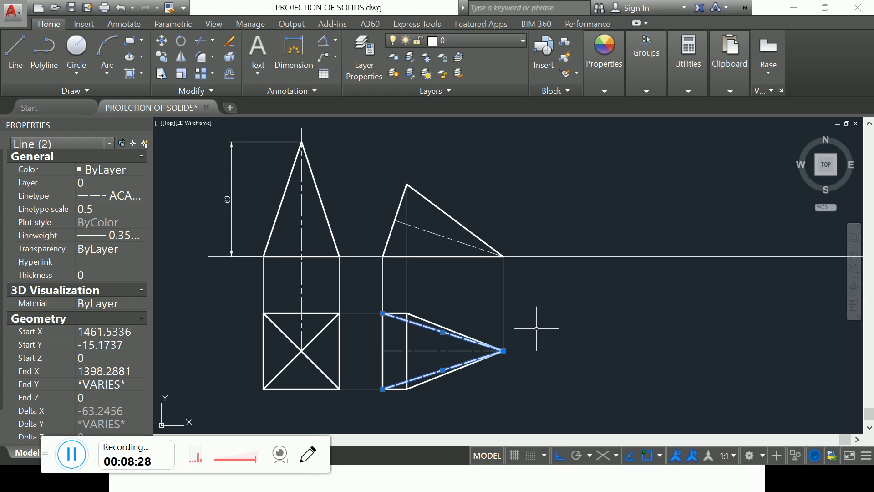
pyautogui.press('Escape')
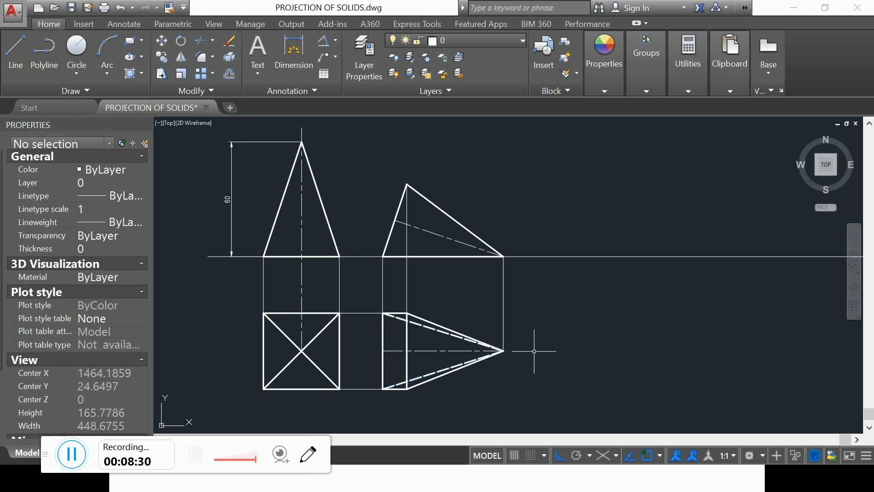
# Step: Copy the tilted pyramid's top view outline, dashed edges and centre line horizontally to the open space on its right, using the apex as base point
pyautogui.click(383, 363)
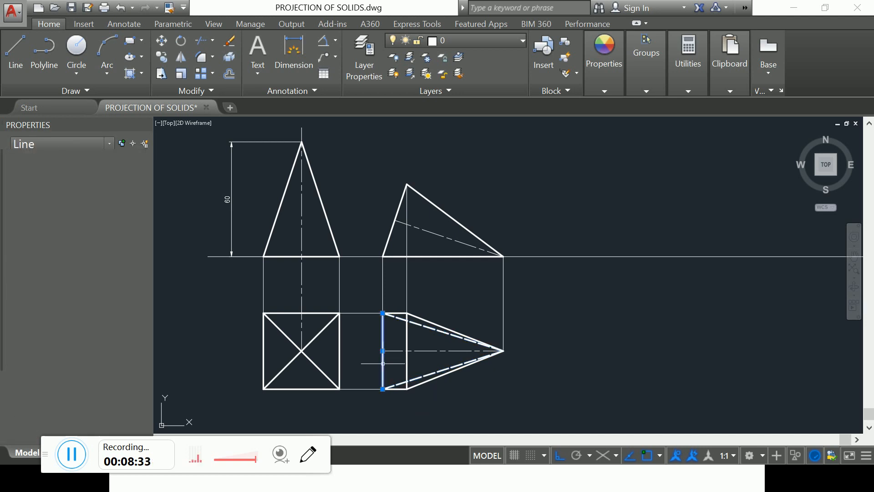
pyautogui.click(398, 313)
pyautogui.click(427, 321)
pyautogui.click(424, 326)
pyautogui.click(421, 350)
pyautogui.click(430, 373)
pyautogui.click(434, 378)
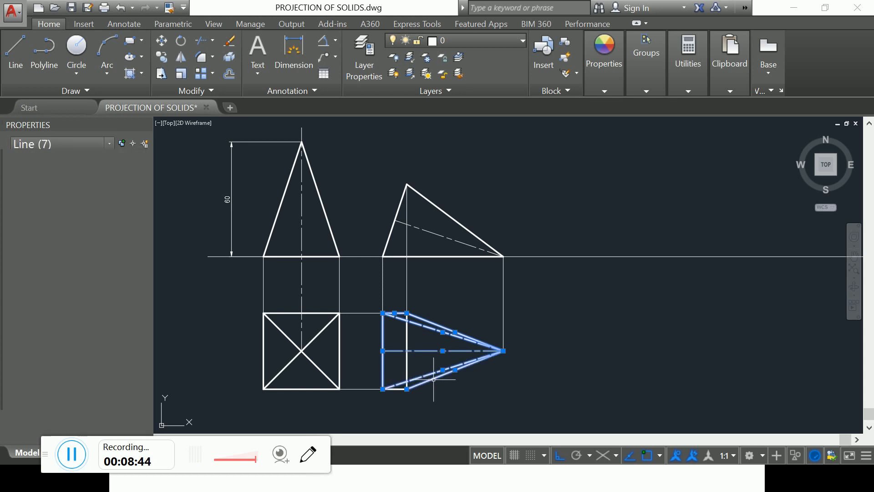
pyautogui.click(397, 388)
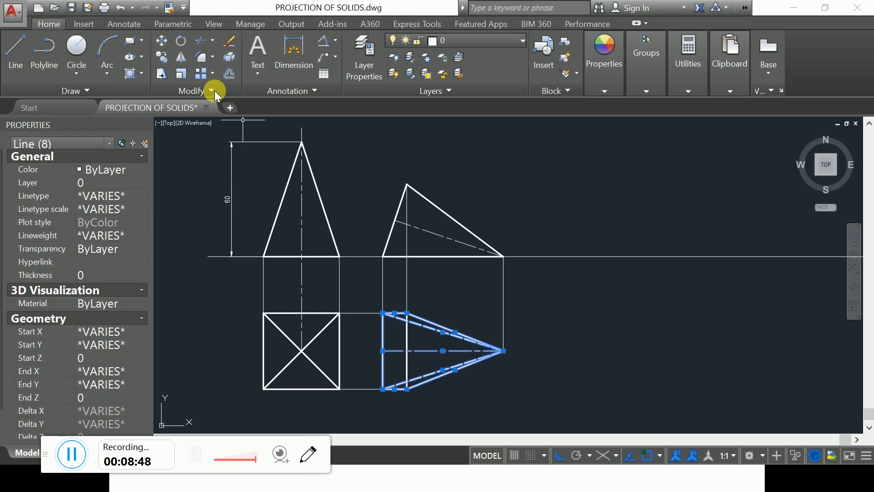
pyautogui.click(163, 56)
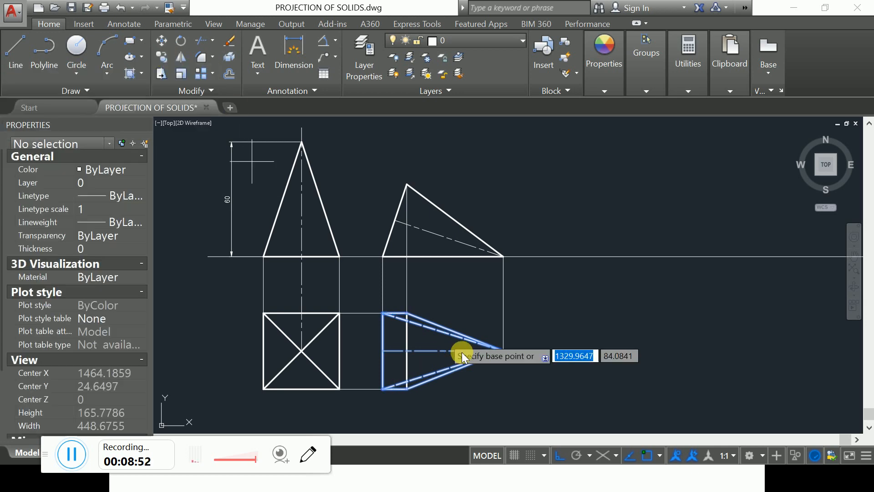
pyautogui.click(503, 351)
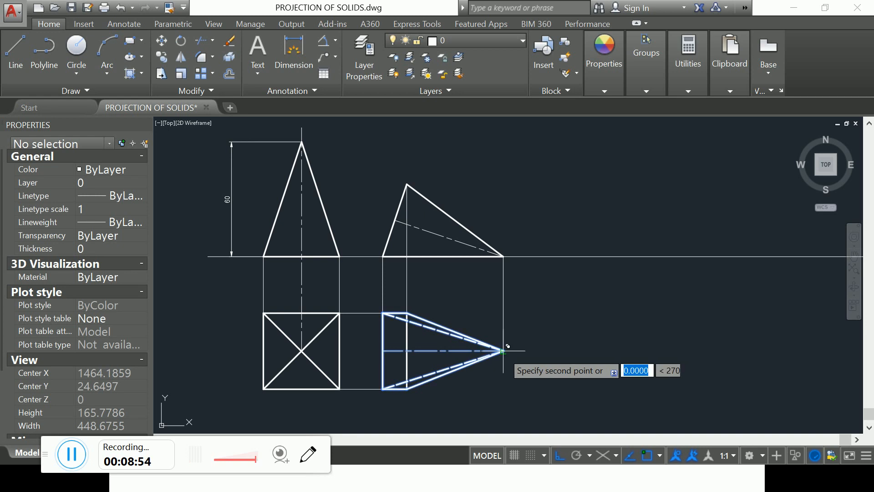
pyautogui.click(734, 341)
pyautogui.press('Return')
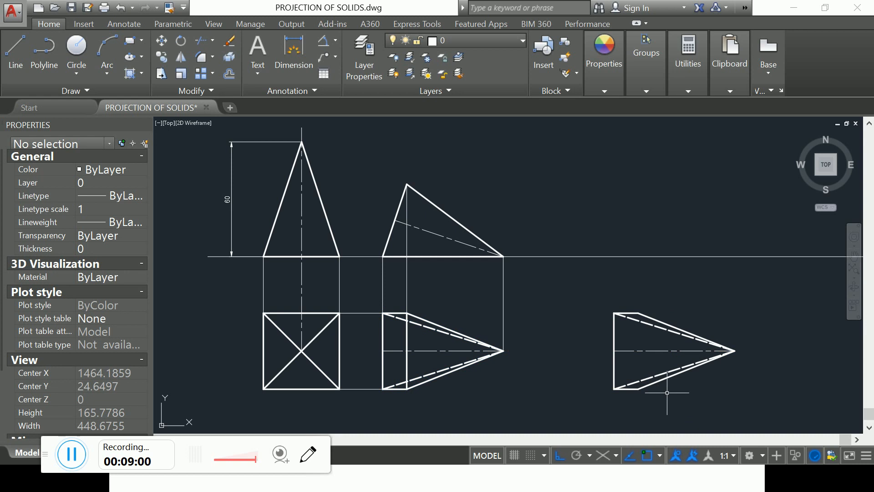
# Step: Draw the missing vertical line in the copied top view between the upper and lower corners where the slanted outlines start
pyautogui.click(11, 44)
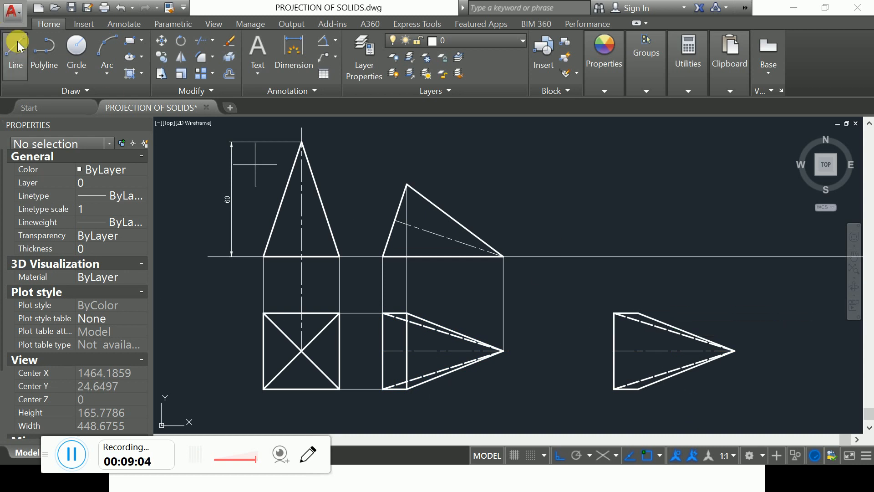
pyautogui.click(638, 313)
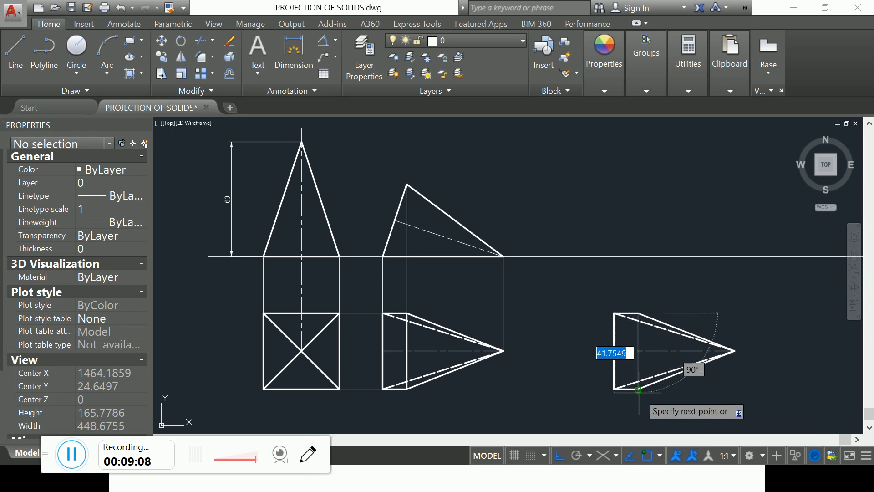
pyautogui.click(638, 389)
pyautogui.press('Escape')
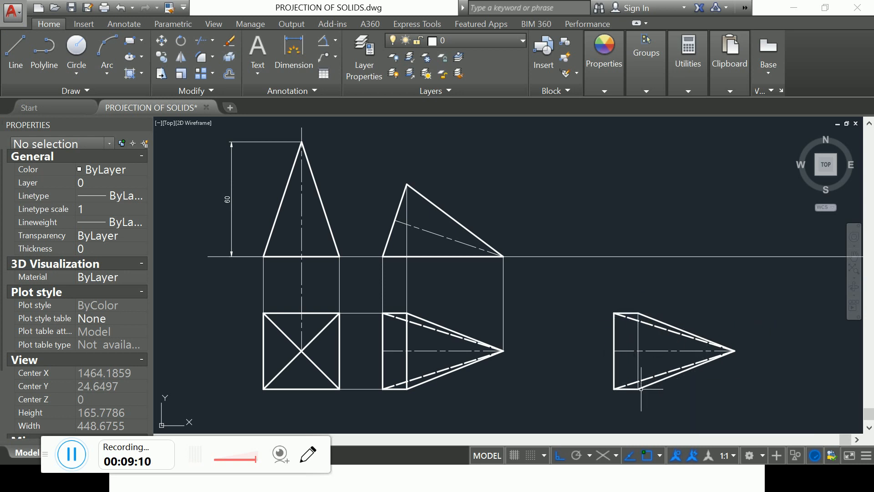
# Step: Match the thick properties of the copied view's left edge onto its inner vertical line
pyautogui.click(170, 7)
pyautogui.click(614, 340)
pyautogui.click(638, 340)
pyautogui.press('Escape')
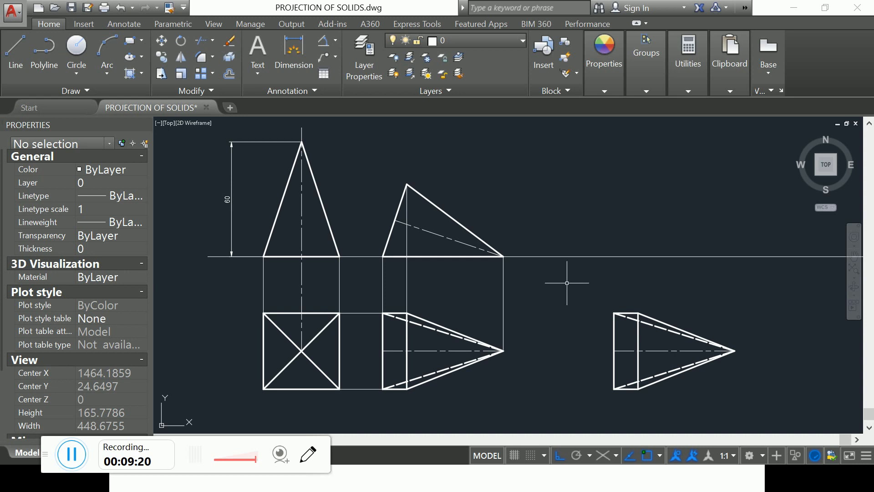
# Step: Group all nine lines of the copied top view into one object and close the Properties palette
pyautogui.moveTo(567, 283)
pyautogui.mouseDown()
pyautogui.moveTo(755, 409)
pyautogui.moveTo(745, 399)
pyautogui.mouseUp()
pyautogui.click(573, 287)
pyautogui.click(754, 400)
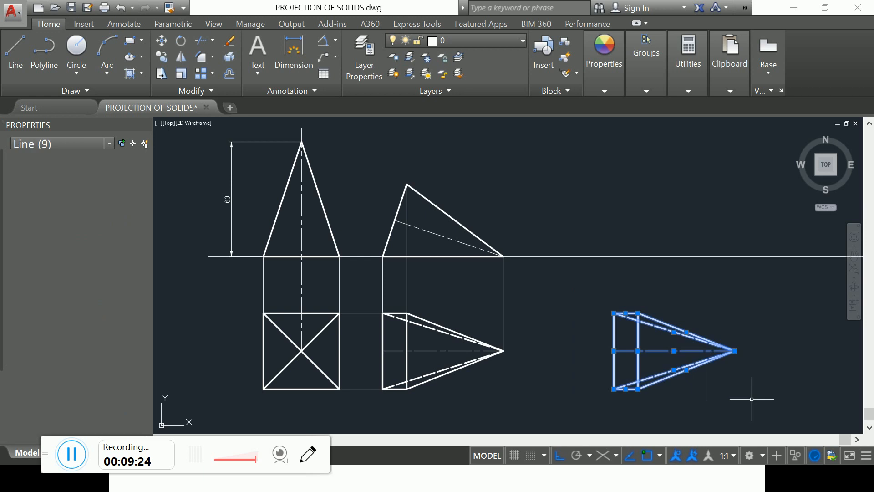
pyautogui.rightClick(674, 332)
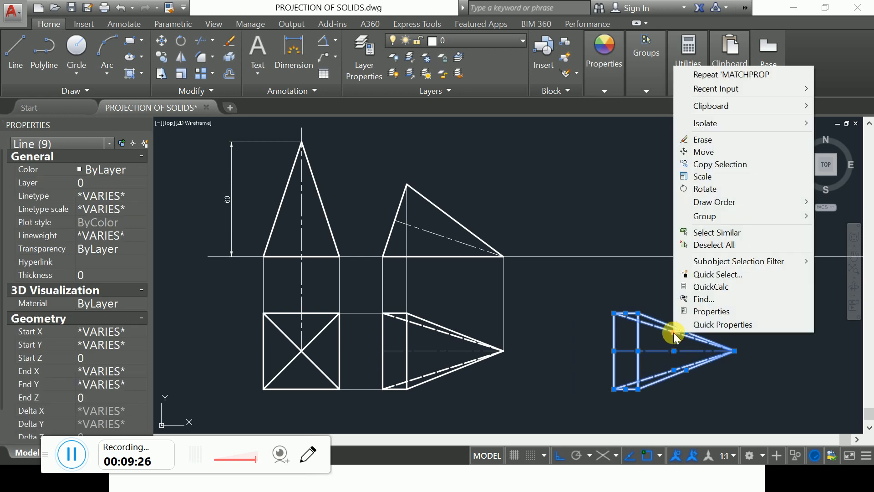
pyautogui.moveTo(726, 219)
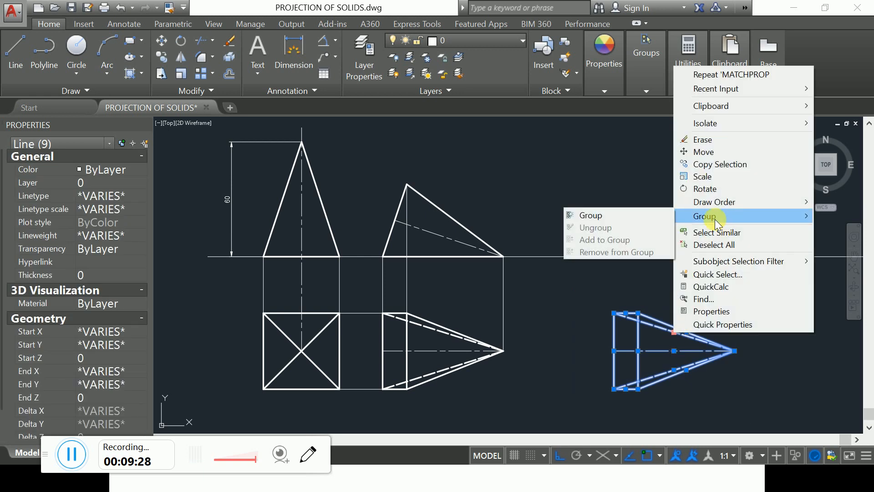
pyautogui.click(656, 215)
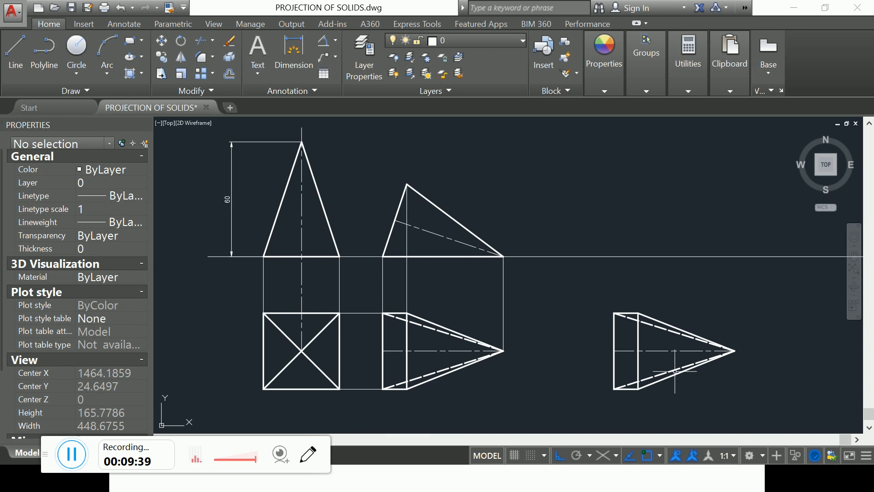
pyautogui.click(662, 350)
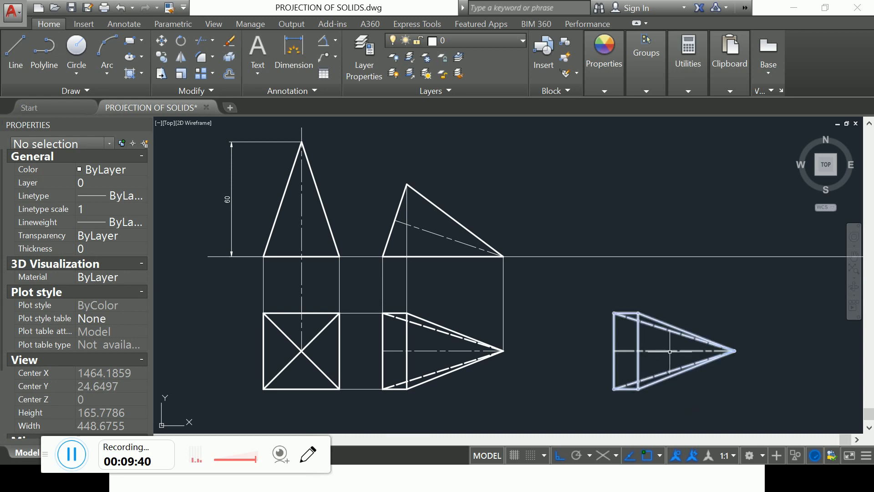
pyautogui.moveTo(660, 352)
pyautogui.press('Escape')
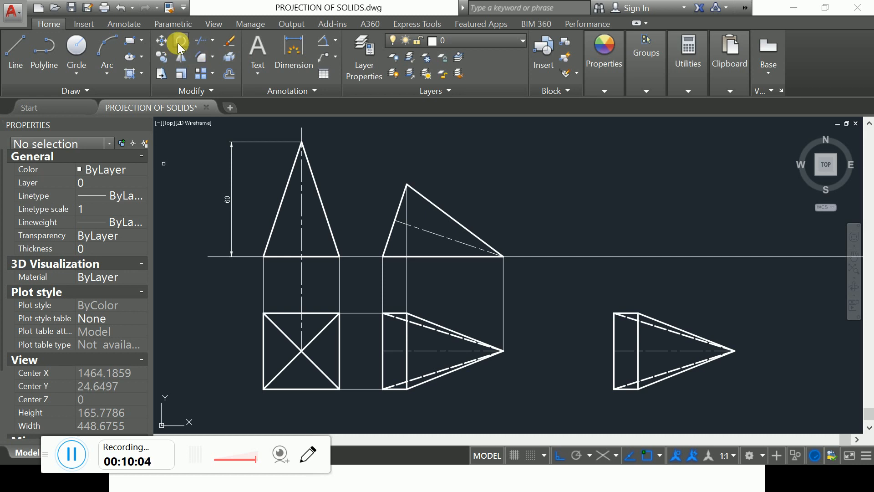
pyautogui.click(146, 124)
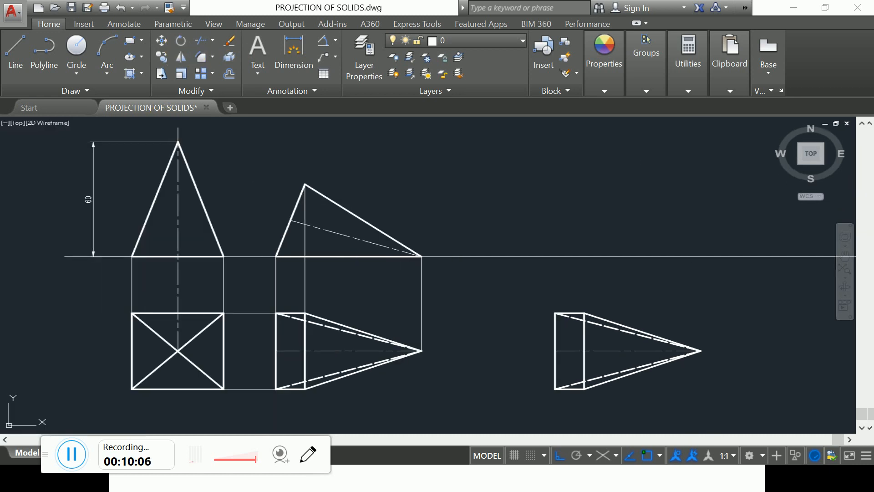
# Step: Try to rotate the grouped copy of the top view by -45 degrees about its apex
pyautogui.click(181, 43)
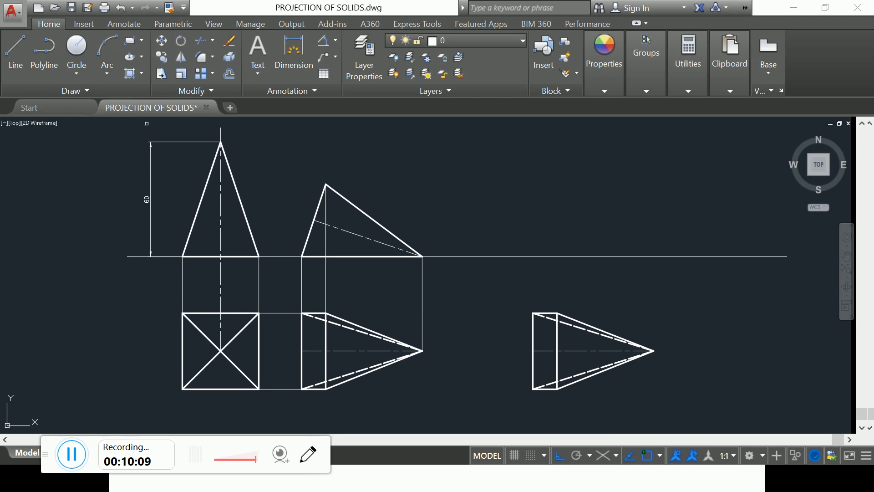
pyautogui.click(574, 325)
pyautogui.press('Return')
pyautogui.click(656, 351)
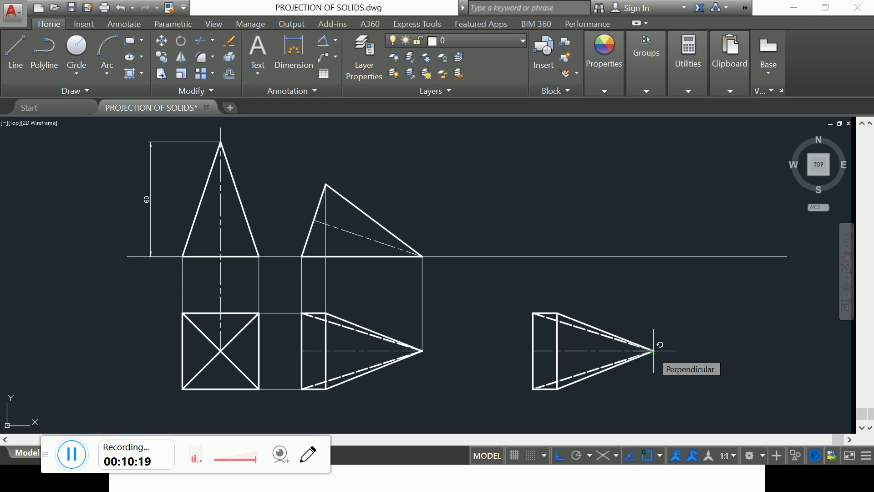
pyautogui.write('-')
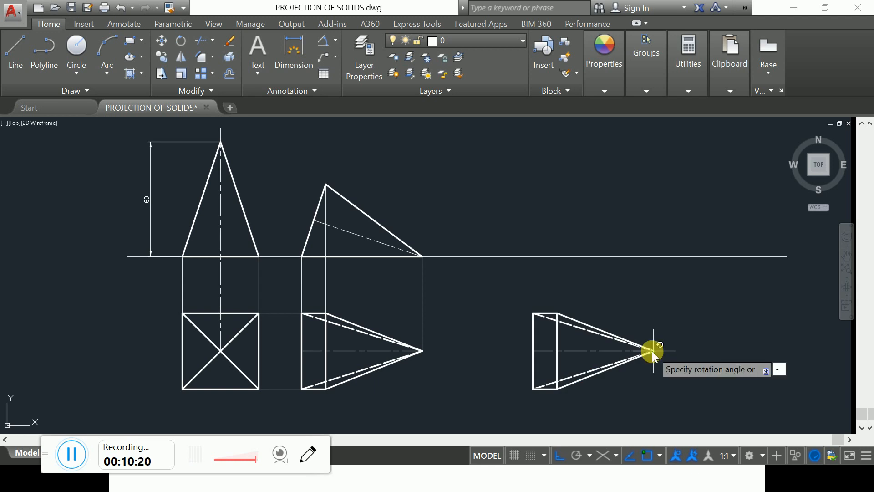
pyautogui.write('45')
pyautogui.press('Return')
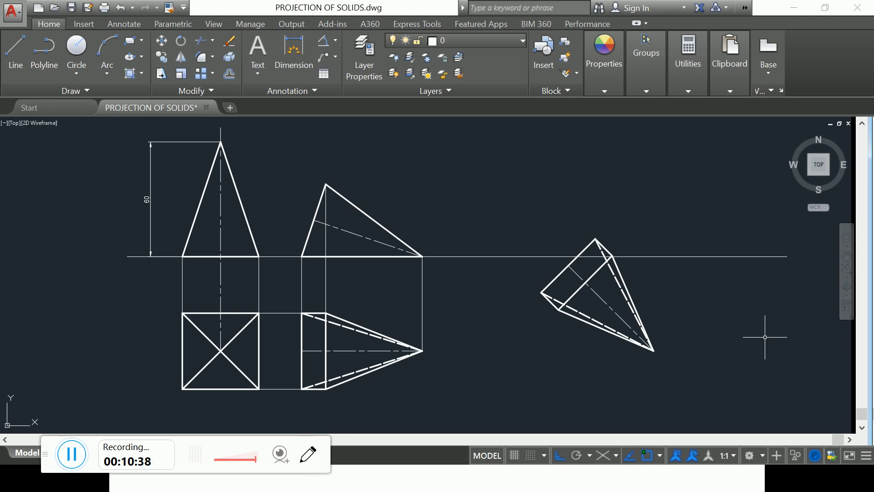
pyautogui.hotkey('ctrl', 'z')
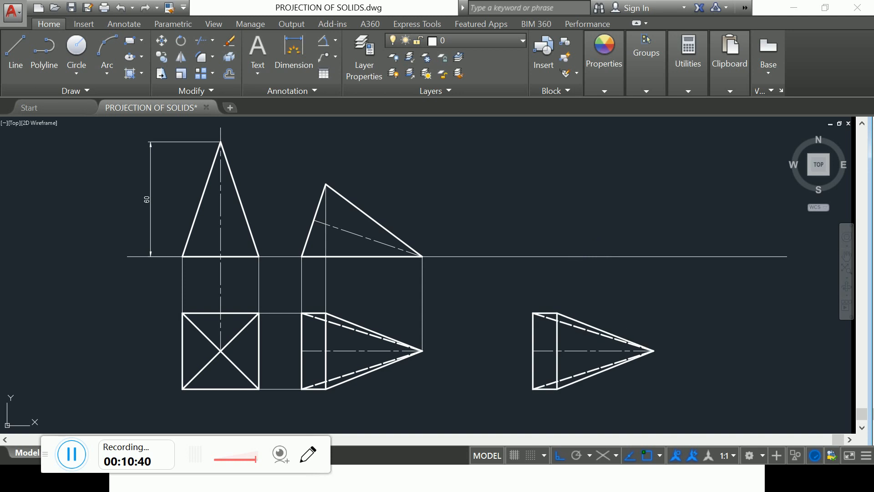